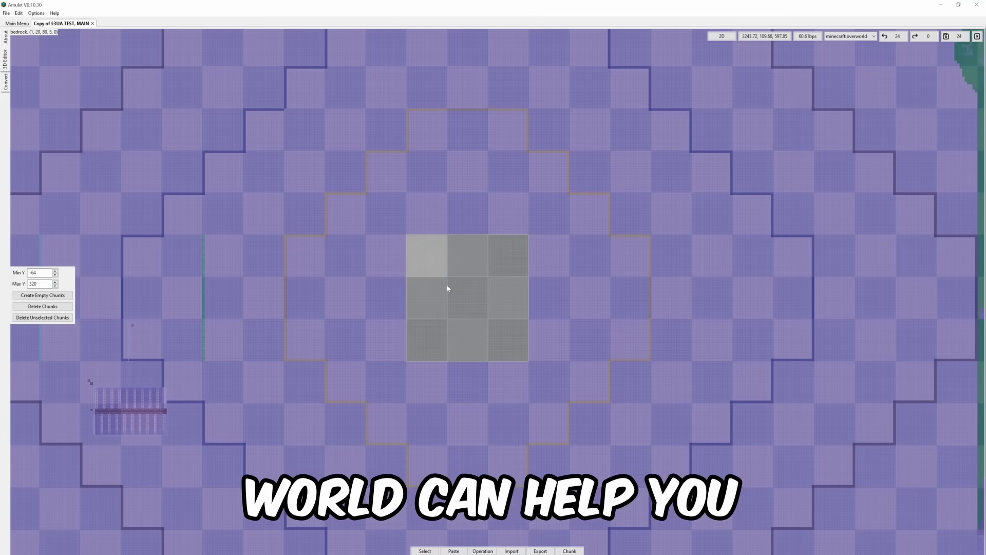
- Drag-select the central 3×3 block of chunks in the 2D chunk view
left_click_drag(454, 298, 496, 340)
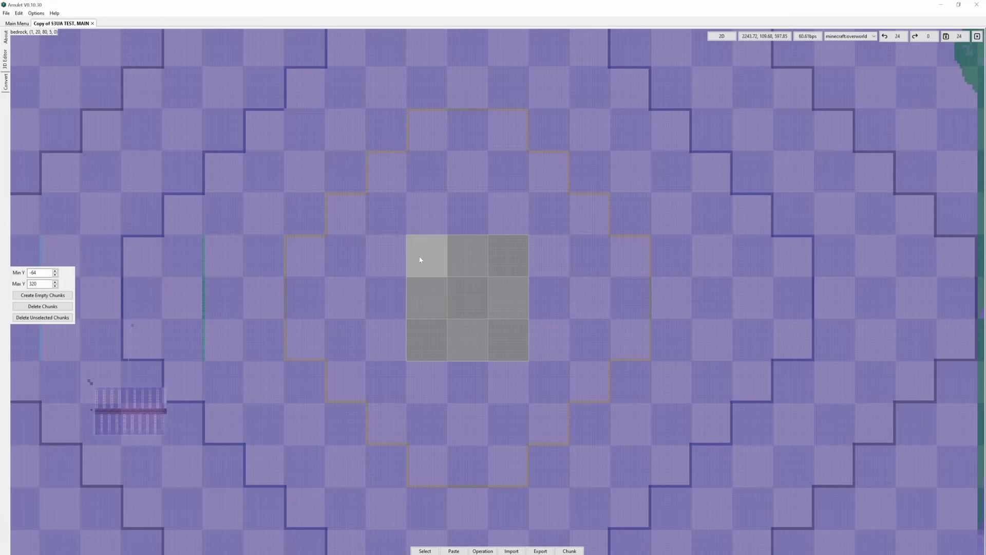
- Mark a 3×3 chunk block and a larger area to keep, then load DTS2 FINAL and walk forward
left_click_drag(418, 258, 498, 337)
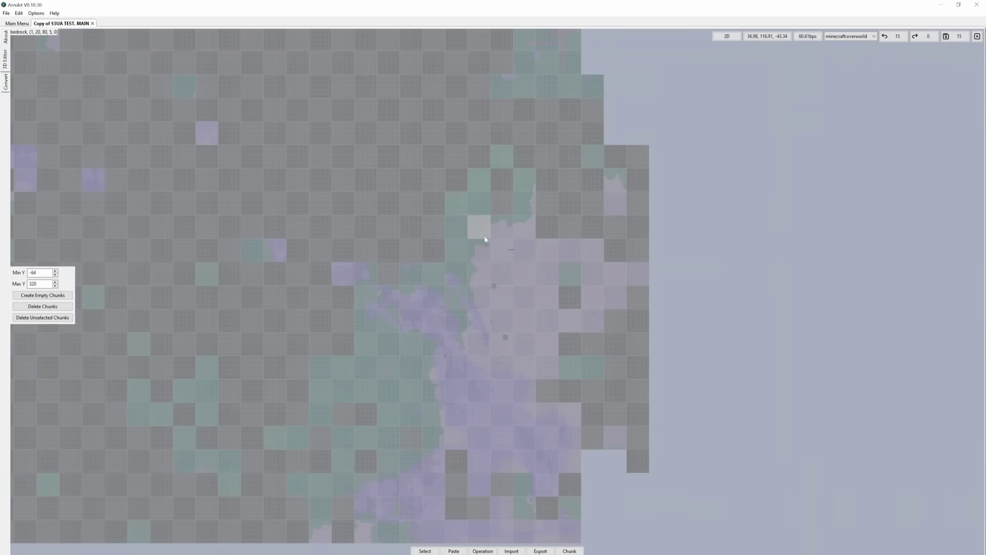
left_click_drag(479, 222, 591, 364)
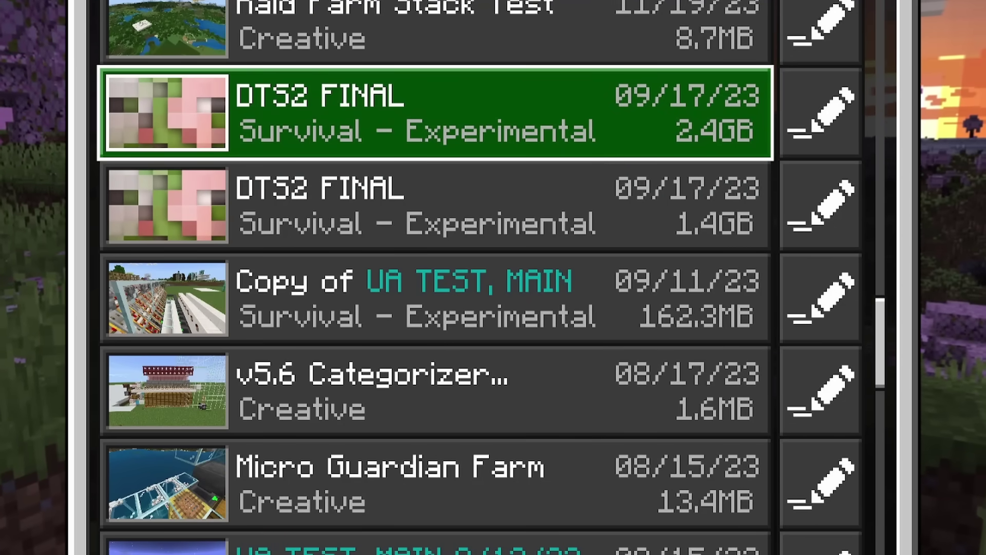
key("Down")
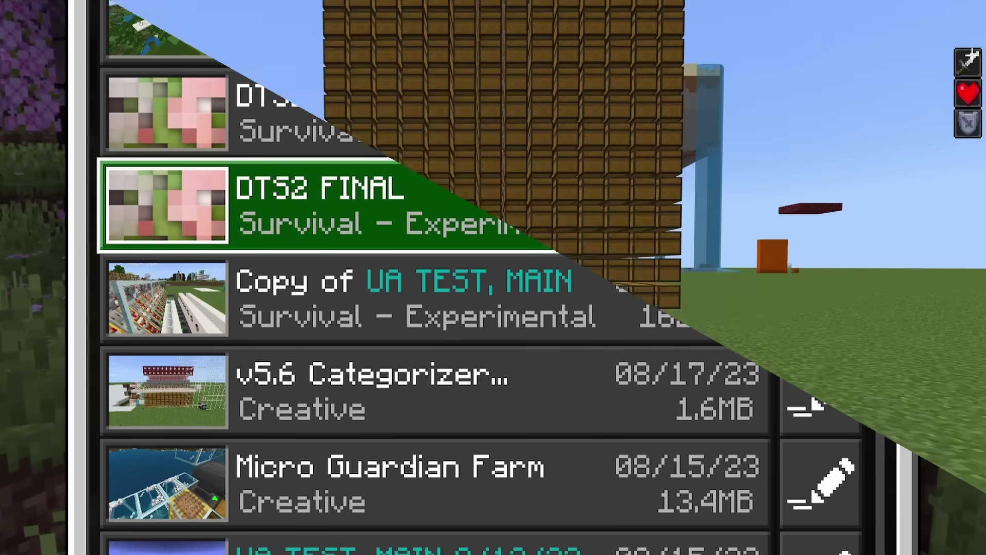
key("w")
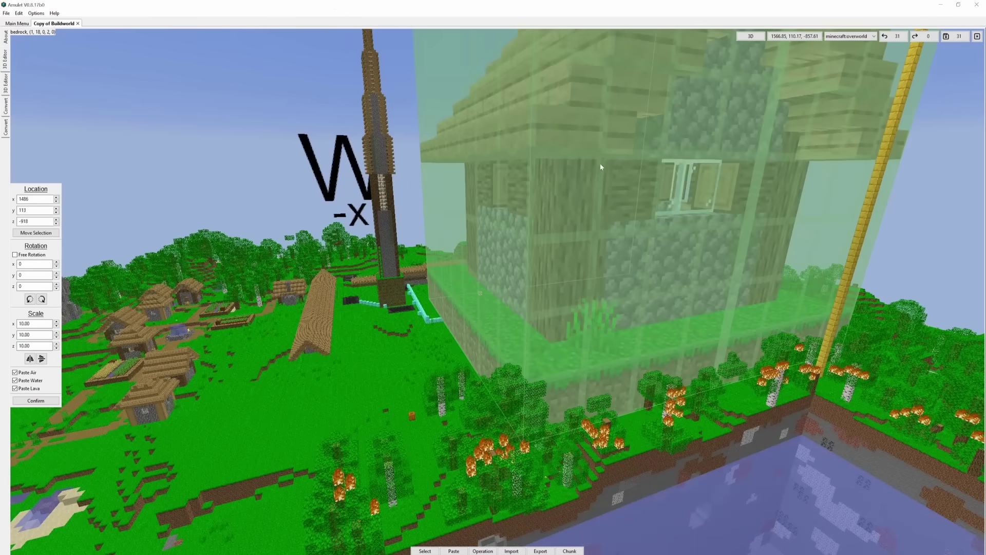
- Lower the pasted house slightly, then open amuletmc.com in the browser
left_click_drag(590, 198, 588, 211)
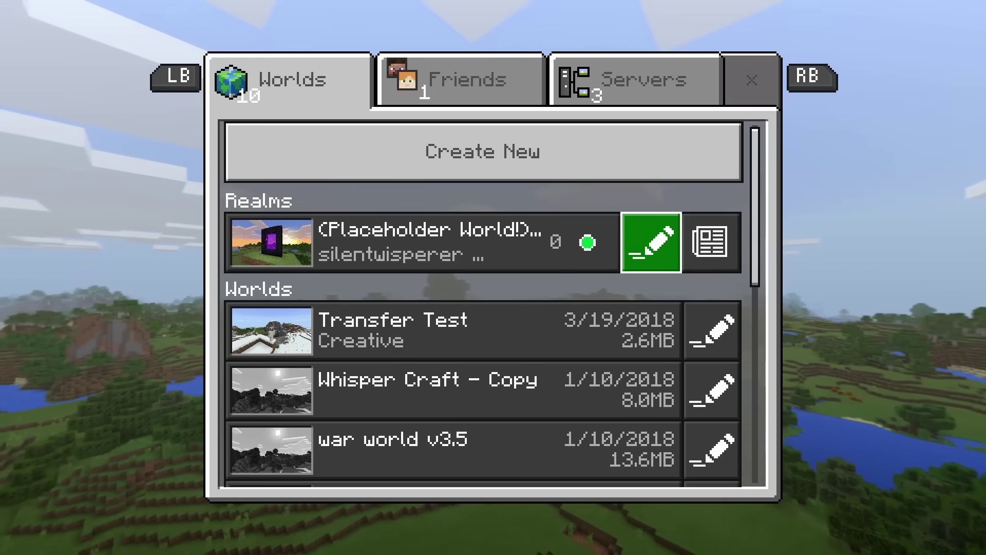
key("Return")
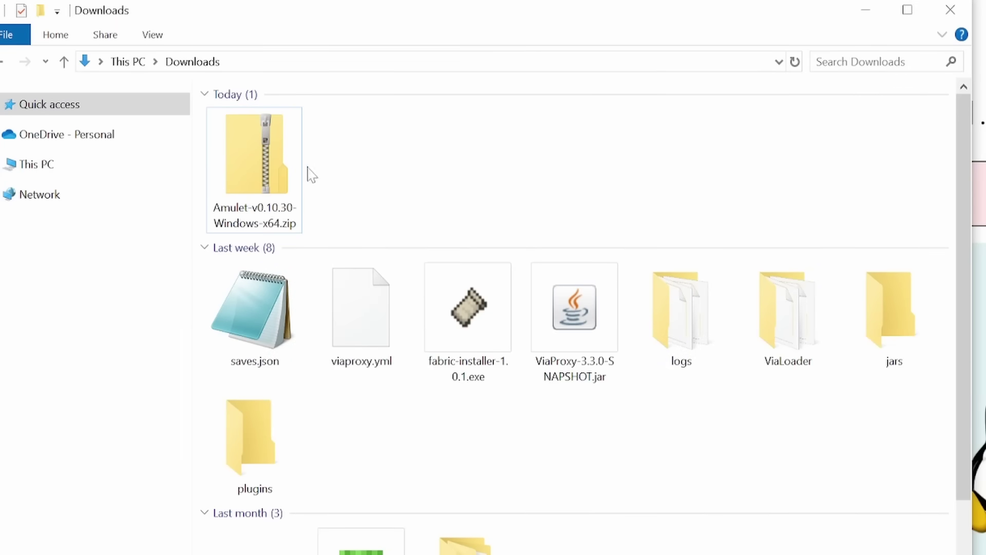
- Extract the Amulet-v0.10.30-Windows-x64 zip and launch amulet_app.exe from its Amulet subfolder
left_click_drag(260, 172, 364, 175)
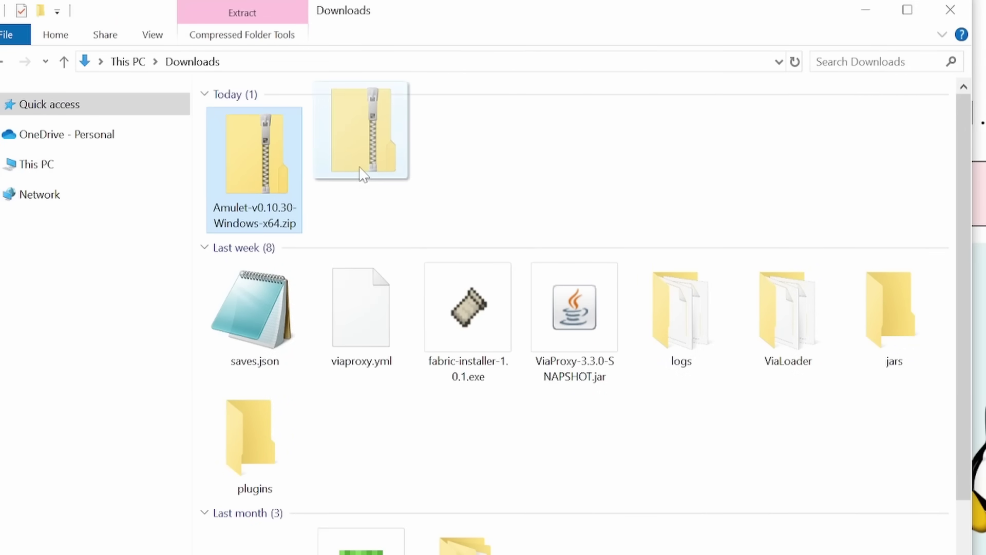
left_click(403, 178)
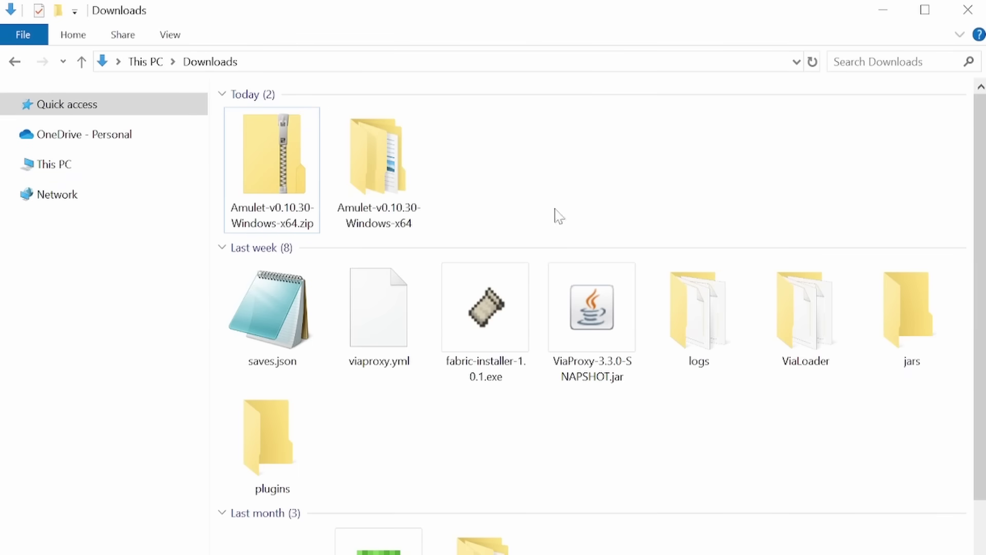
double_click(382, 155)
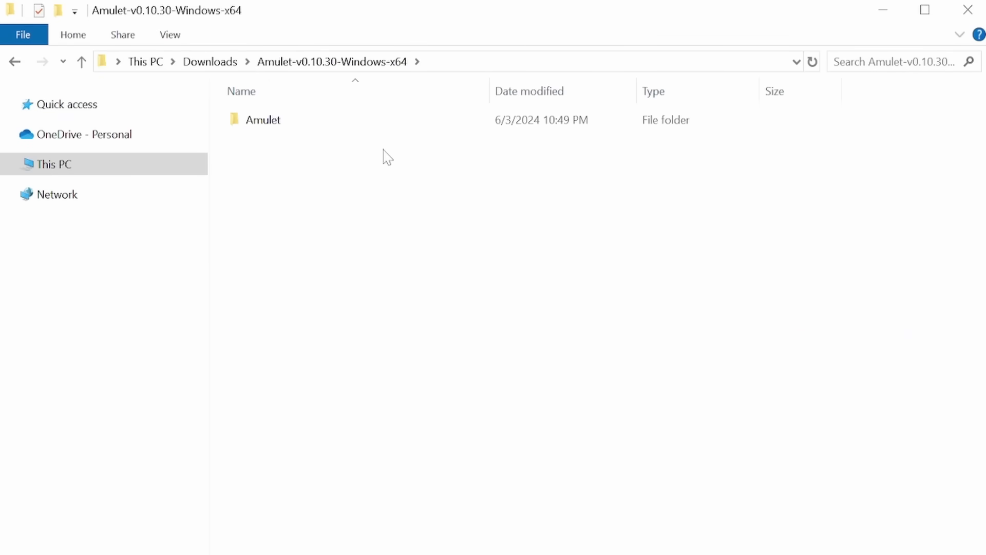
double_click(306, 130)
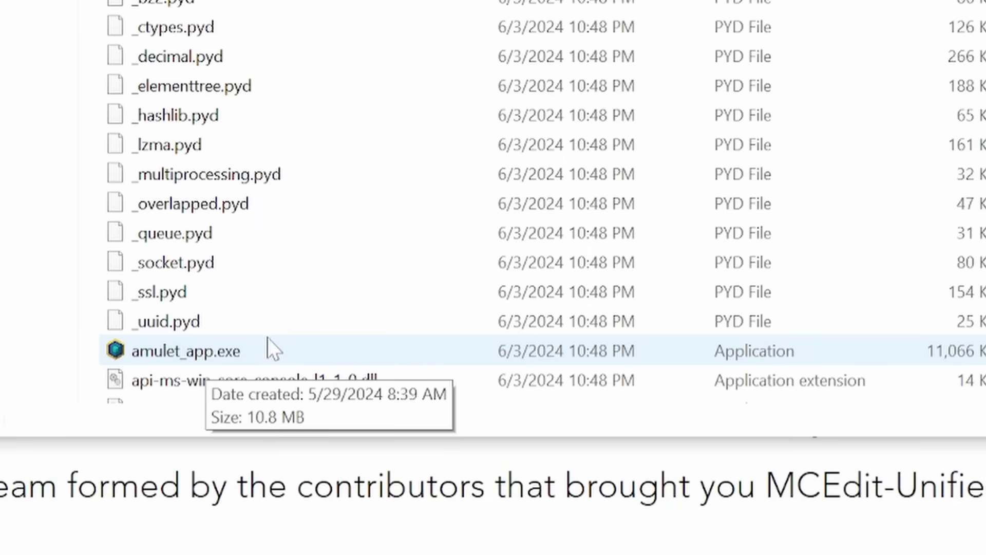
double_click(251, 350)
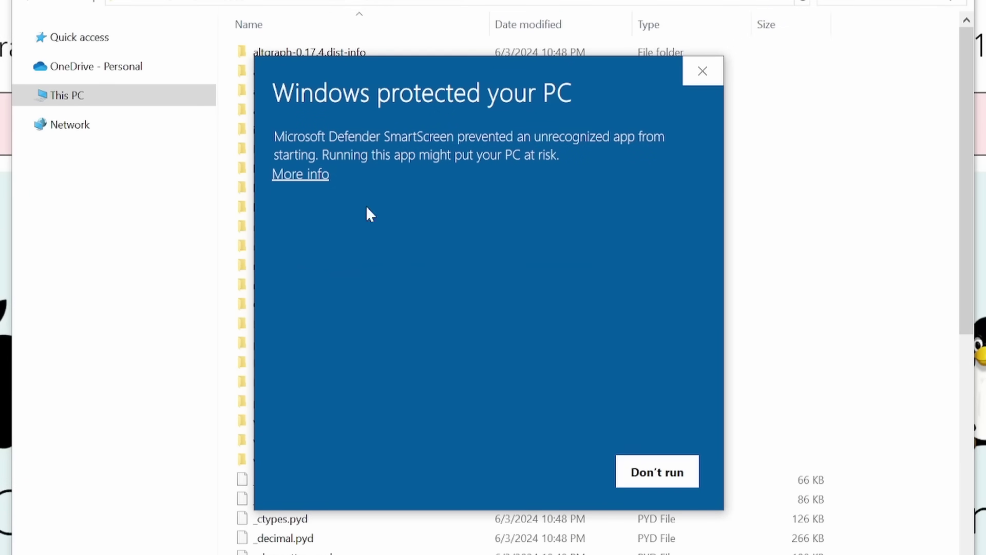
- Shift the SmartScreen warning window slightly upward
left_click_drag(423, 69, 430, 60)
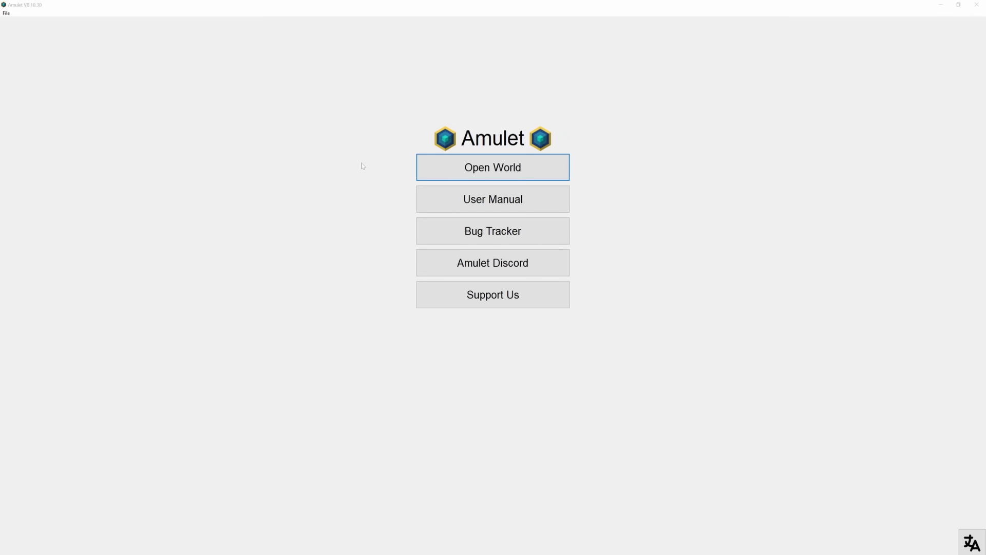
- Open the world list, expand the Bedrock and Java worlds, and browse for another world folder
left_click(461, 168)
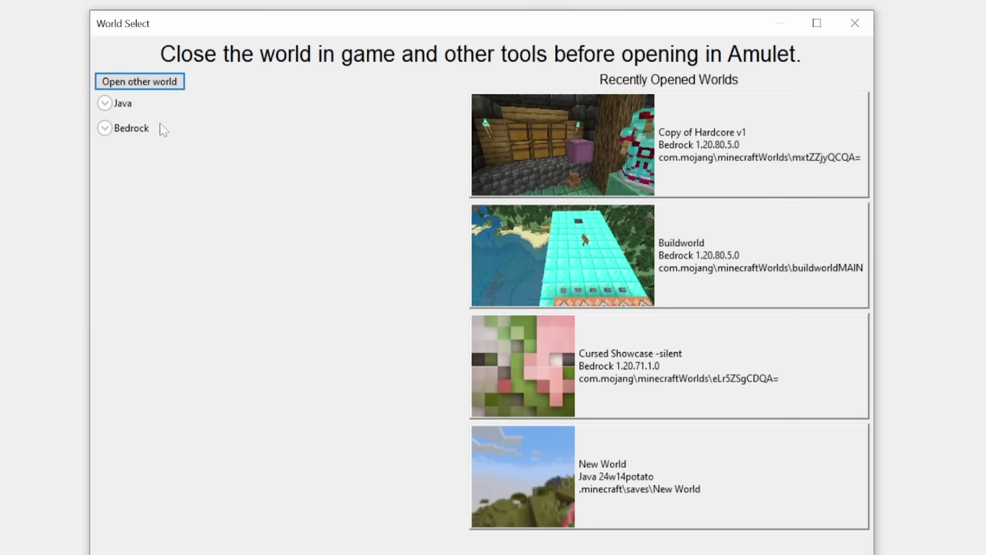
left_click(104, 130)
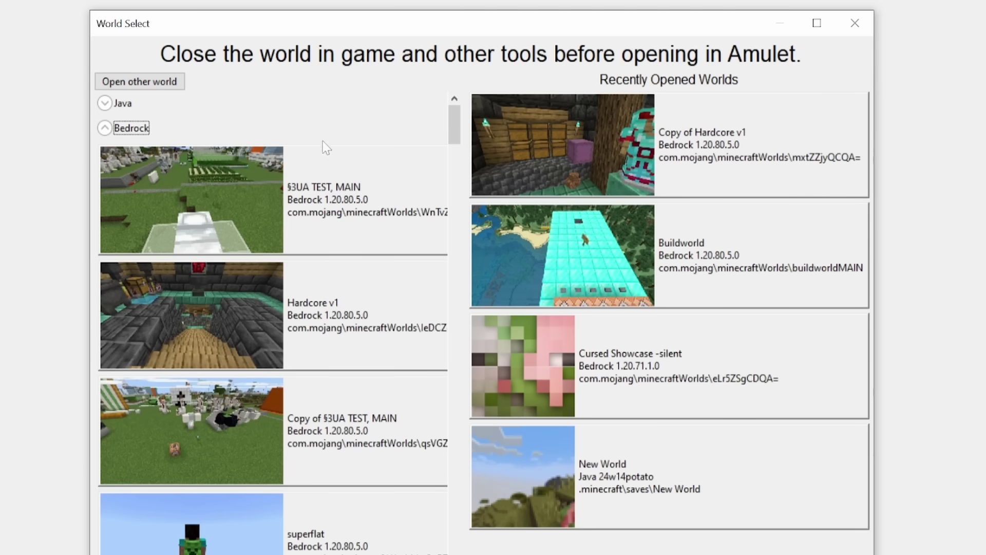
left_click(104, 128)
left_click(105, 103)
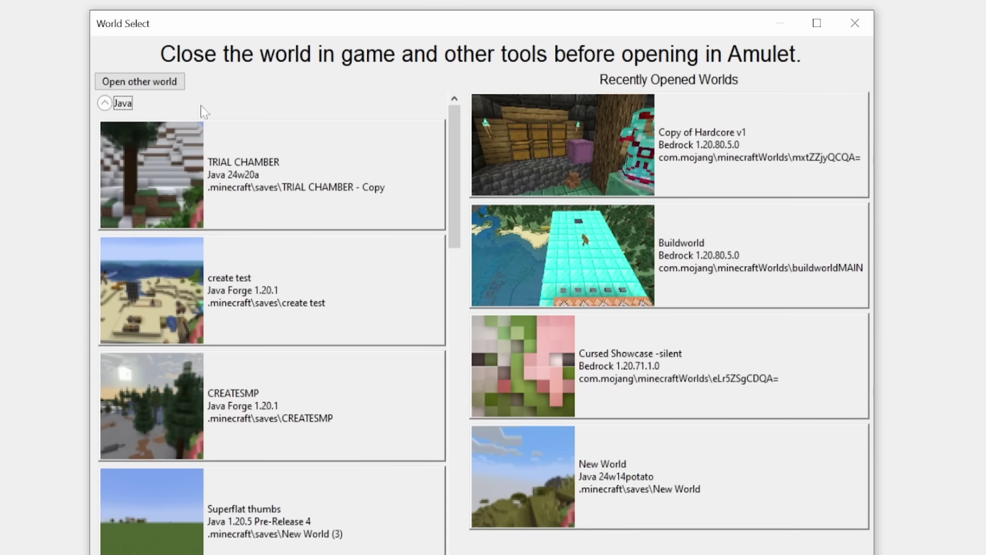
left_click(148, 87)
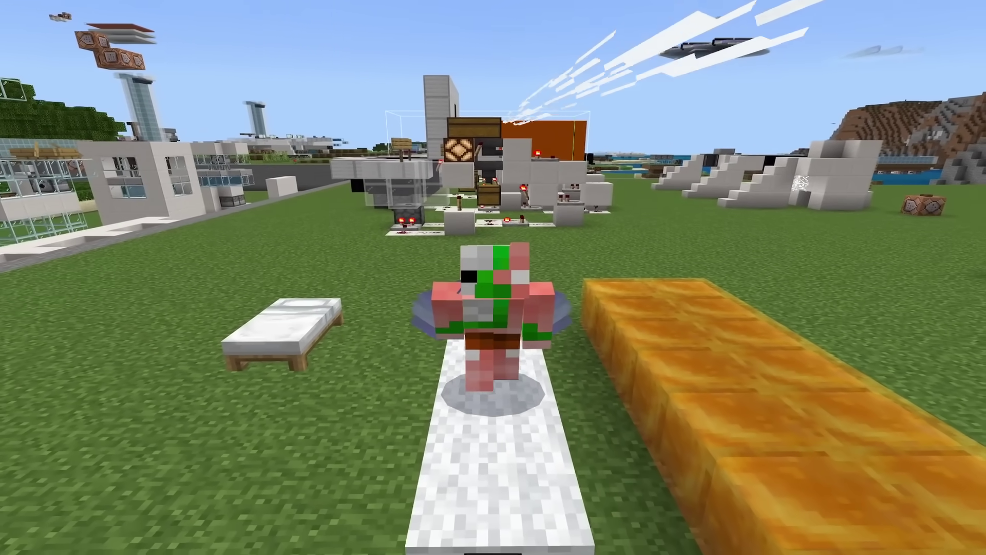
- Save and quit UA TEST, MAIN, then make a copy of it from its world settings
key("Escape")
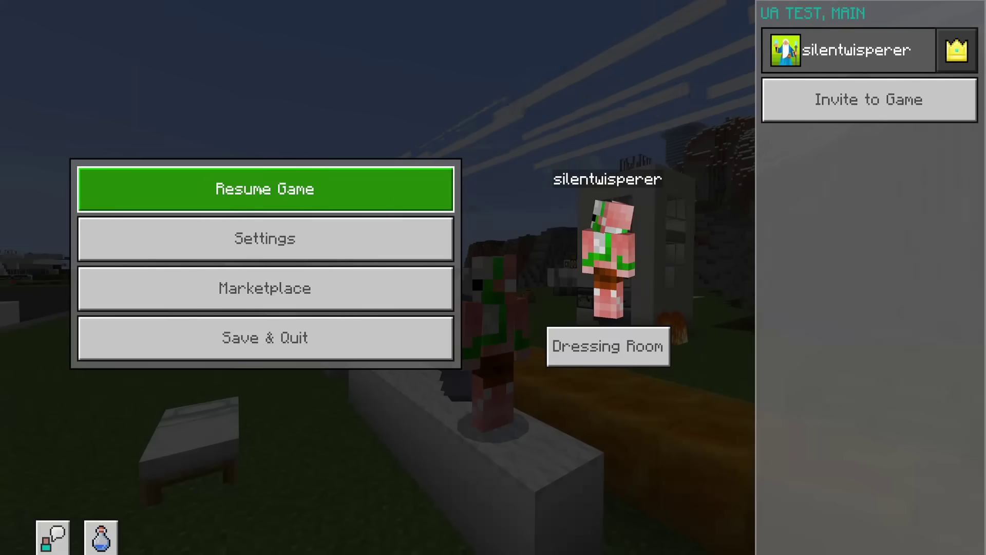
left_click(270, 341)
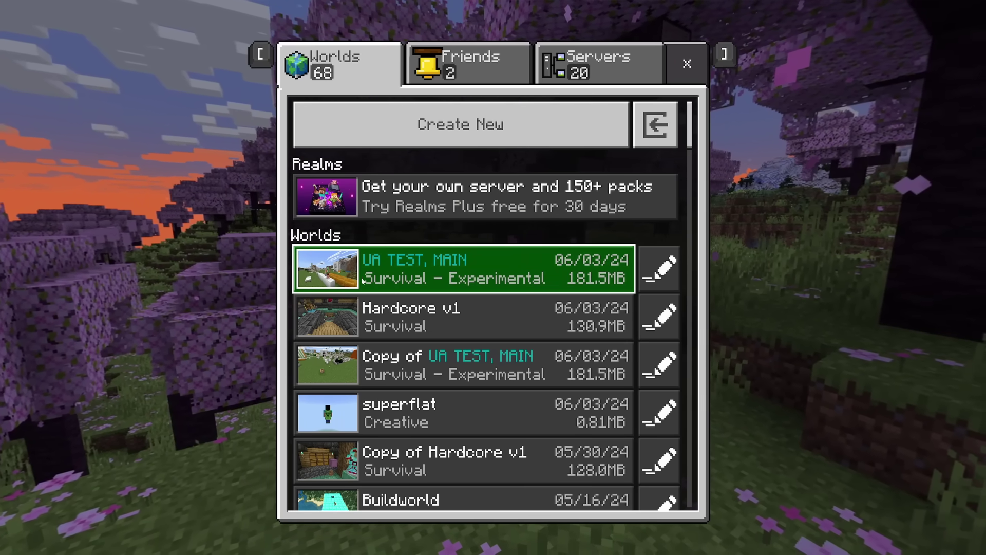
left_click(660, 268)
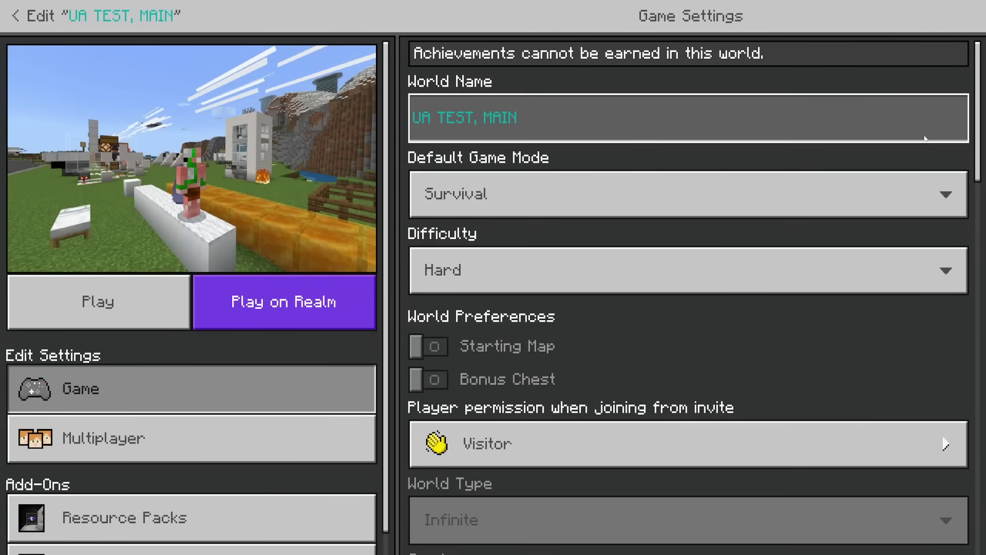
scroll(979, 105, "down", 10)
scroll(925, 257, "down", 10)
scroll(873, 410, "down", 5)
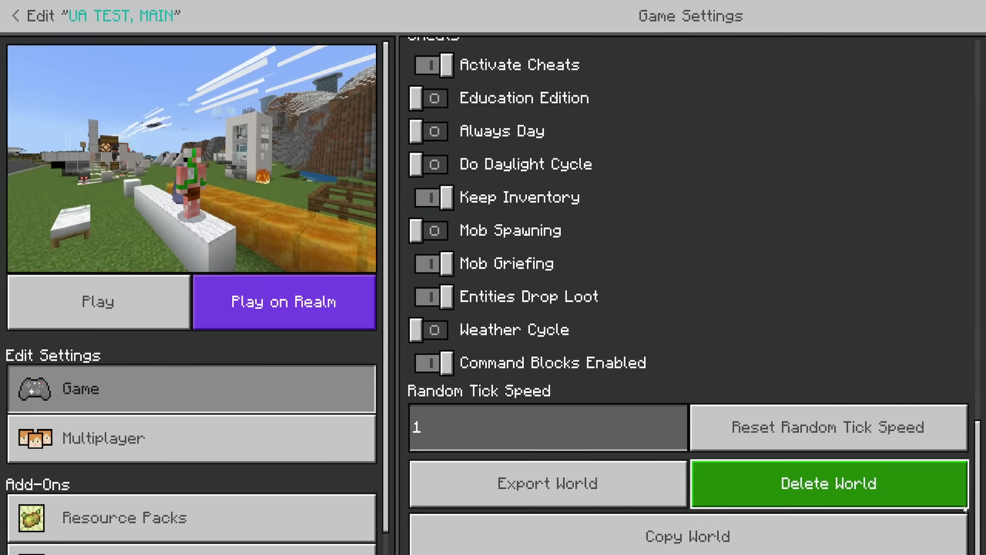
left_click(721, 547)
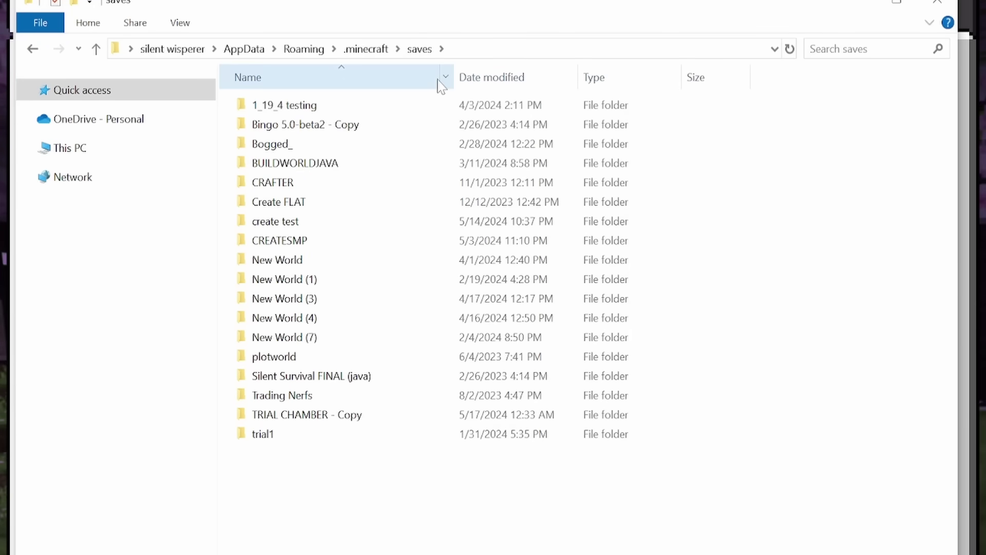
- Select the New World (1) save folder in the Java saves folder, then clear the selection
left_click(342, 280)
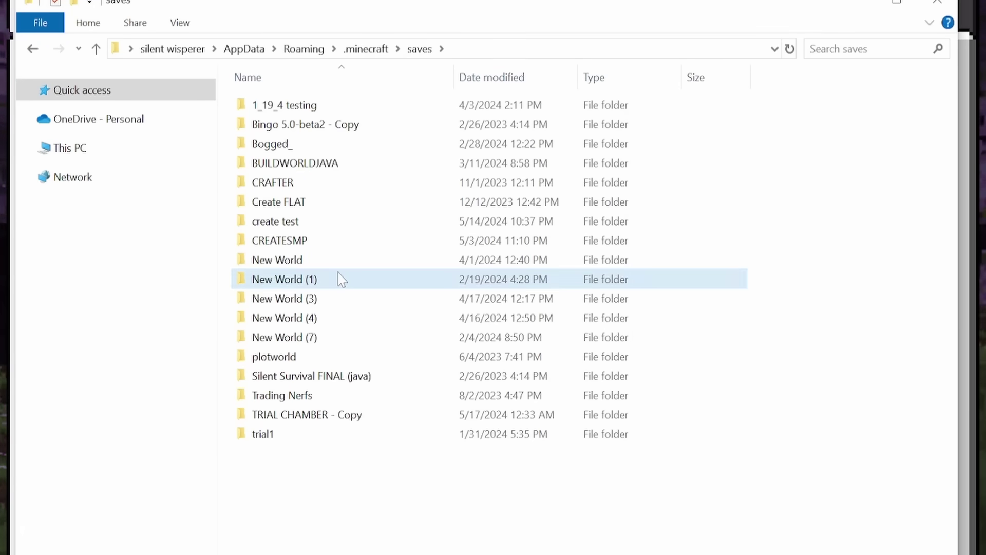
left_click(304, 551)
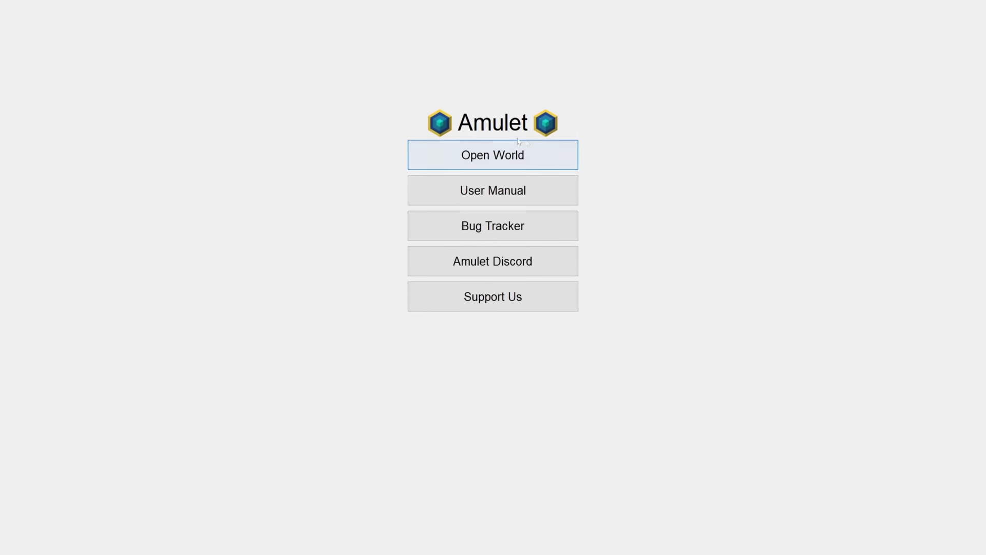
- Open the Bedrock world Copy of UA TEST, MAIN and look around its terrain in 3D
left_click(503, 148)
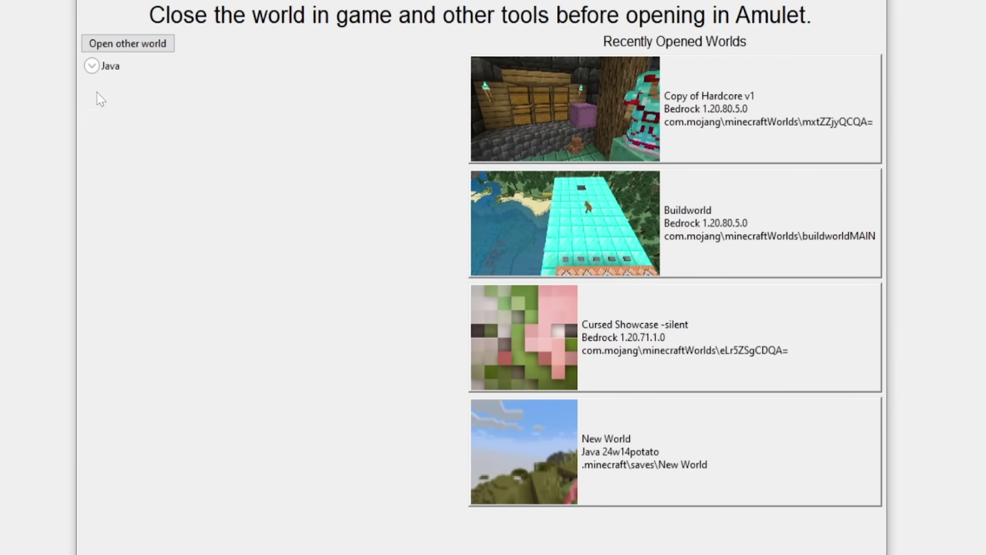
left_click(110, 93)
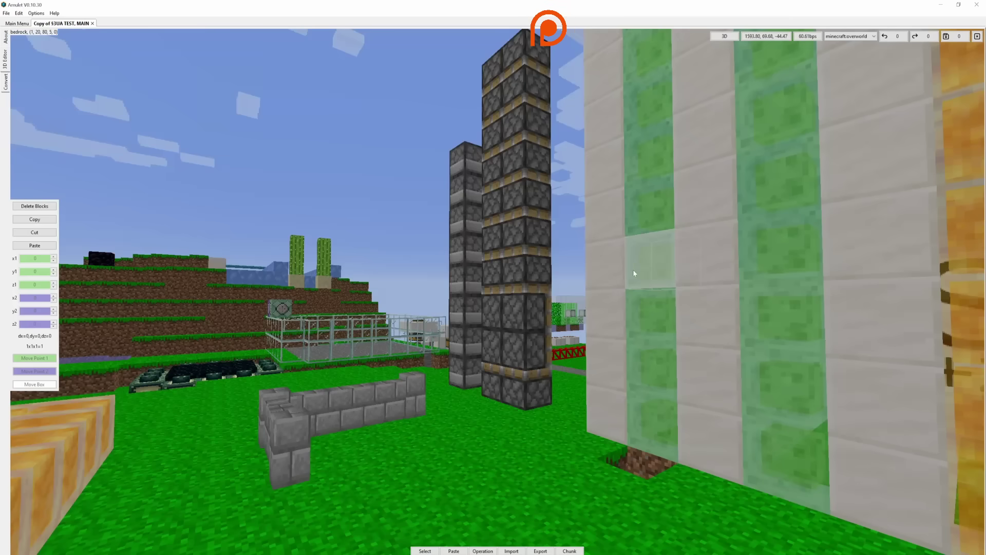
right_click(633, 270)
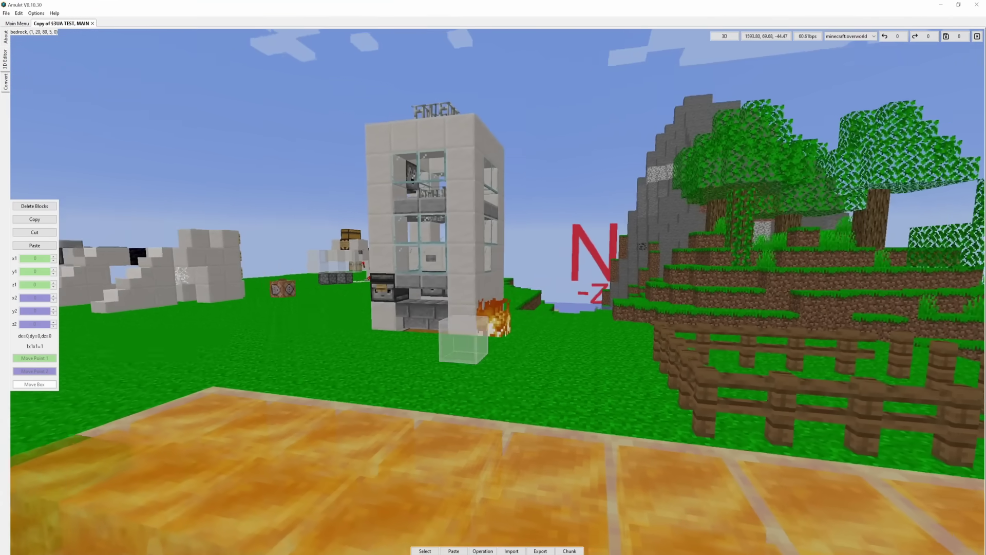
key("shift")
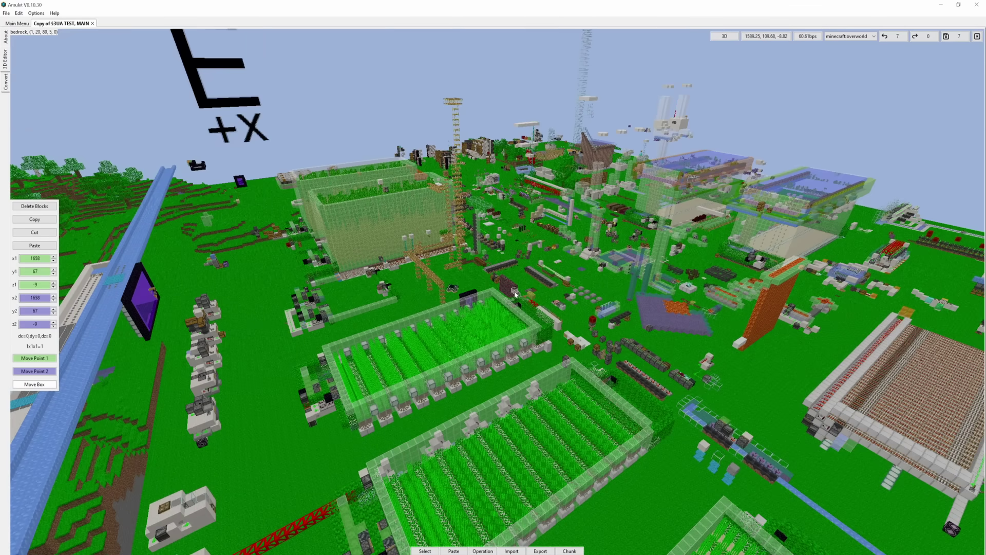
right_click_drag(517, 294, 537, 298)
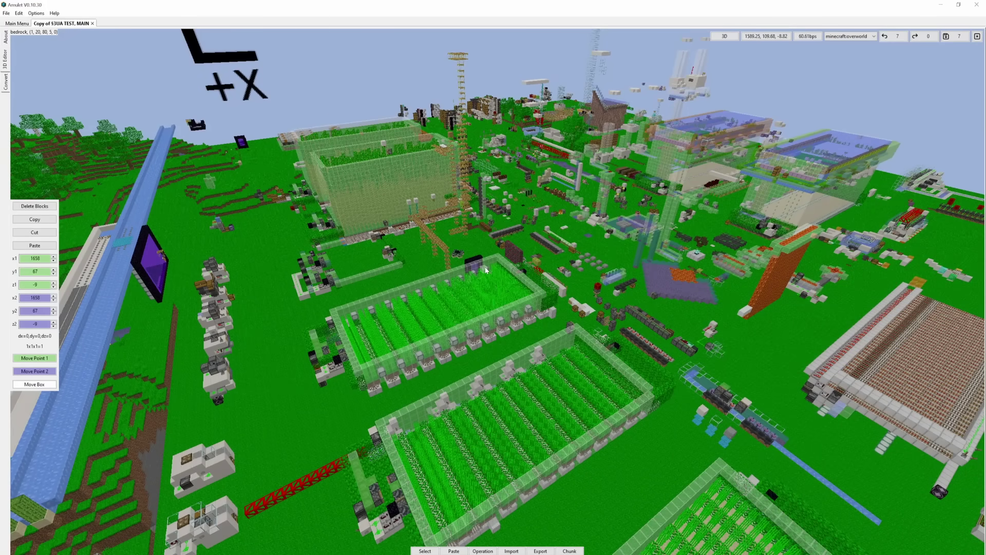
right_click_drag(486, 270, 642, 272)
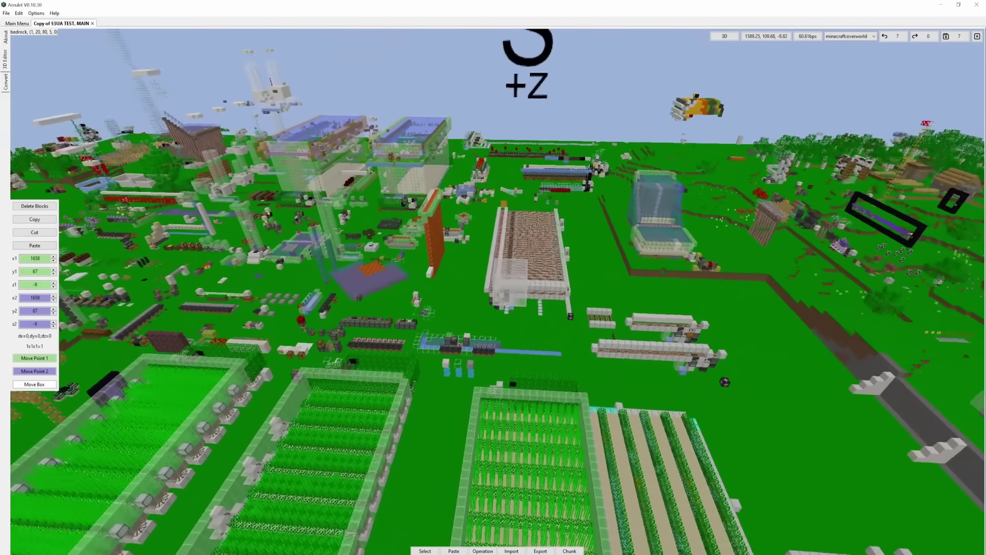
mouse_move(426, 310)
right_mouse_down()
mouse_move(511, 303)
mouse_move(506, 280)
right_mouse_up()
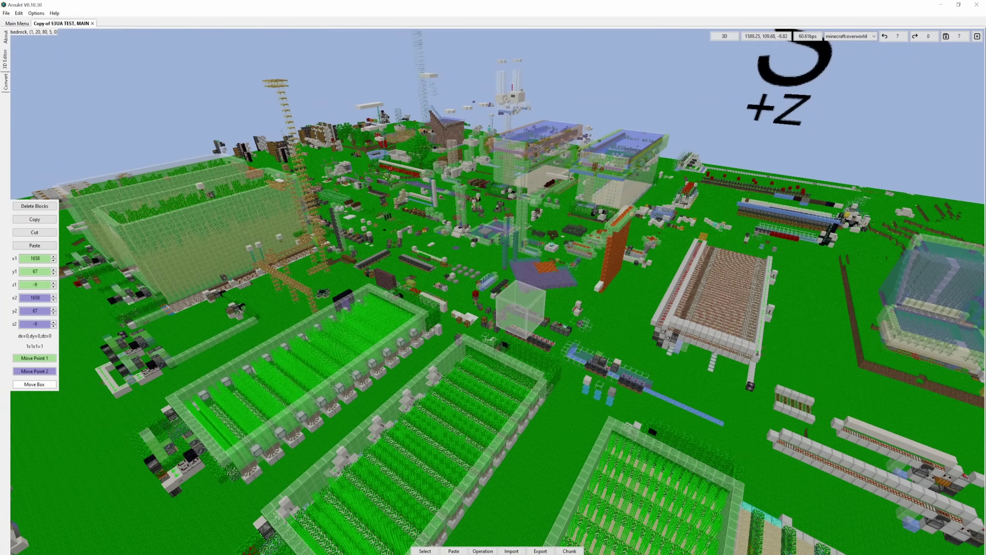
right_click_drag(491, 294, 463, 270)
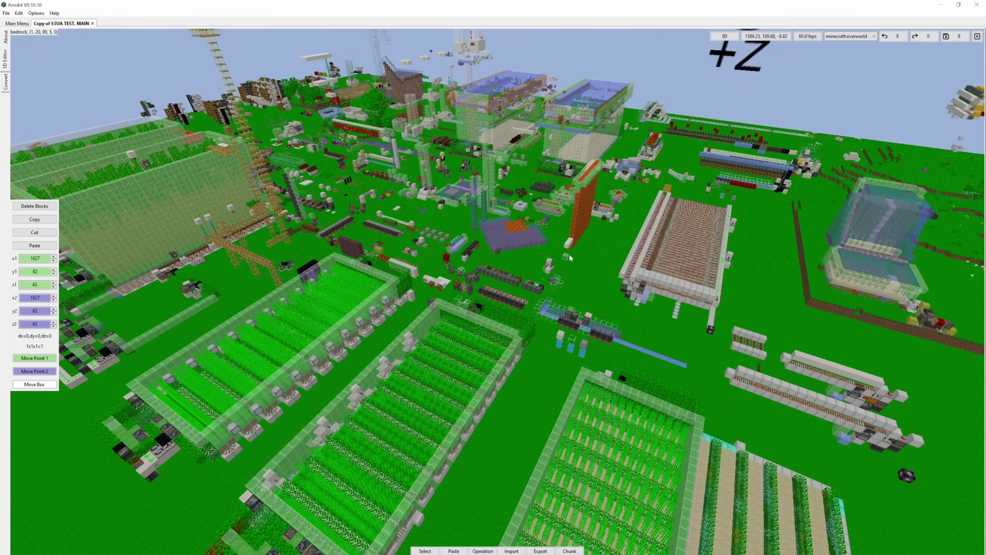
left_click_drag(462, 268, 768, 207)
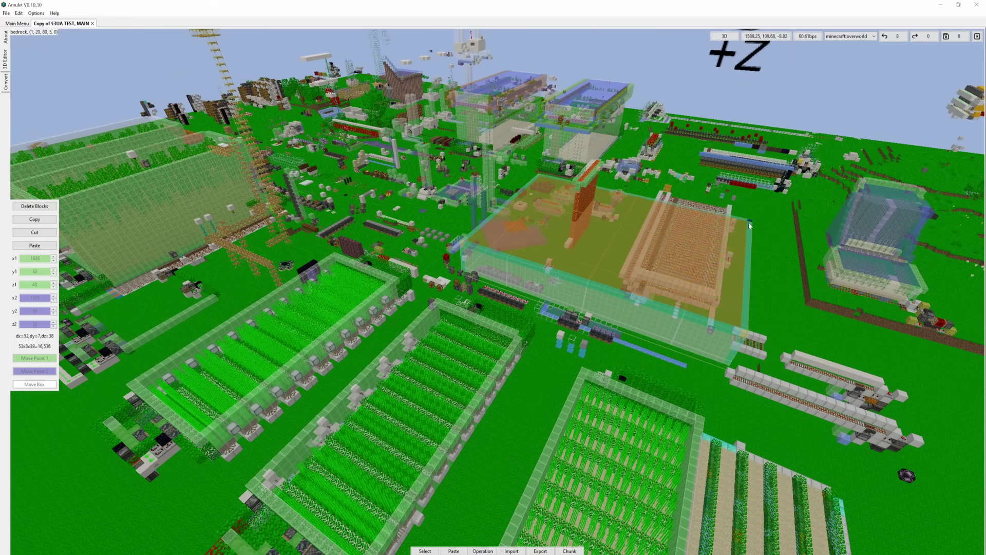
left_click(769, 208)
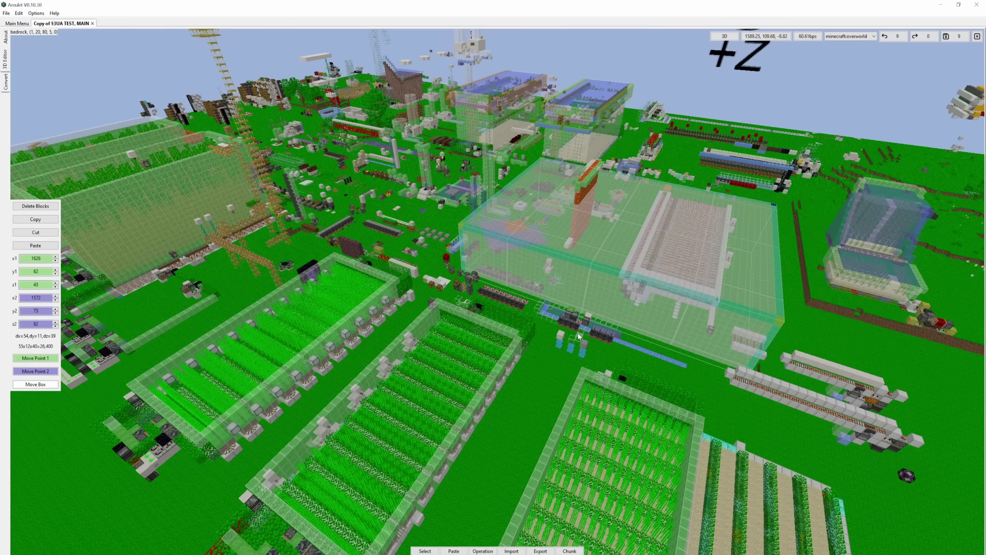
left_click(555, 341)
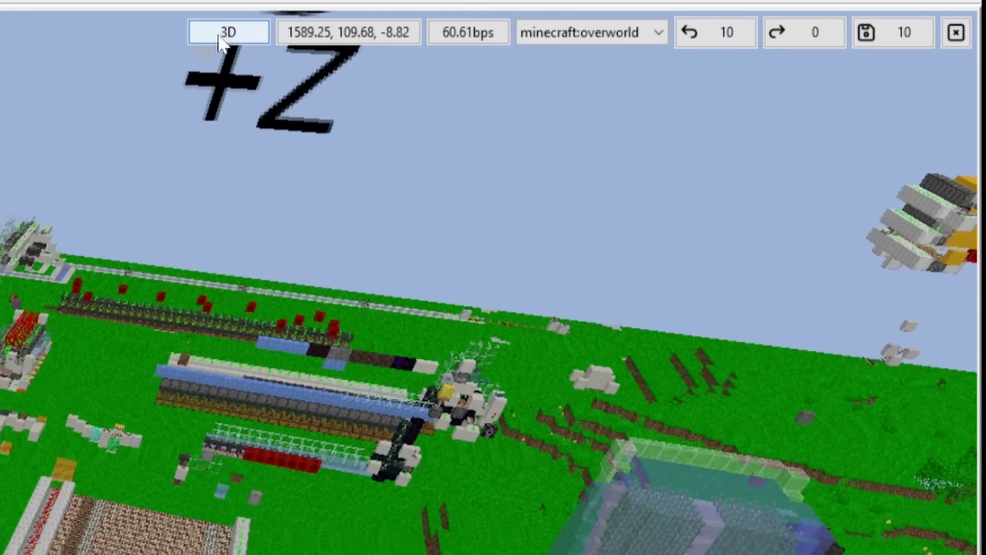
- Switch to the top-down 2D map and pan and zoom around the builds
left_click(221, 35)
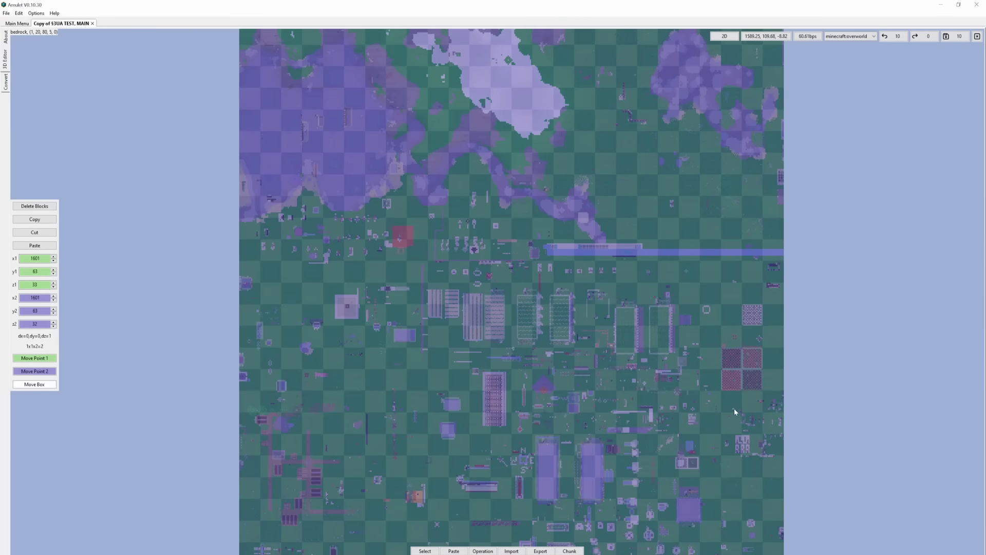
left_click_drag(546, 347, 562, 215)
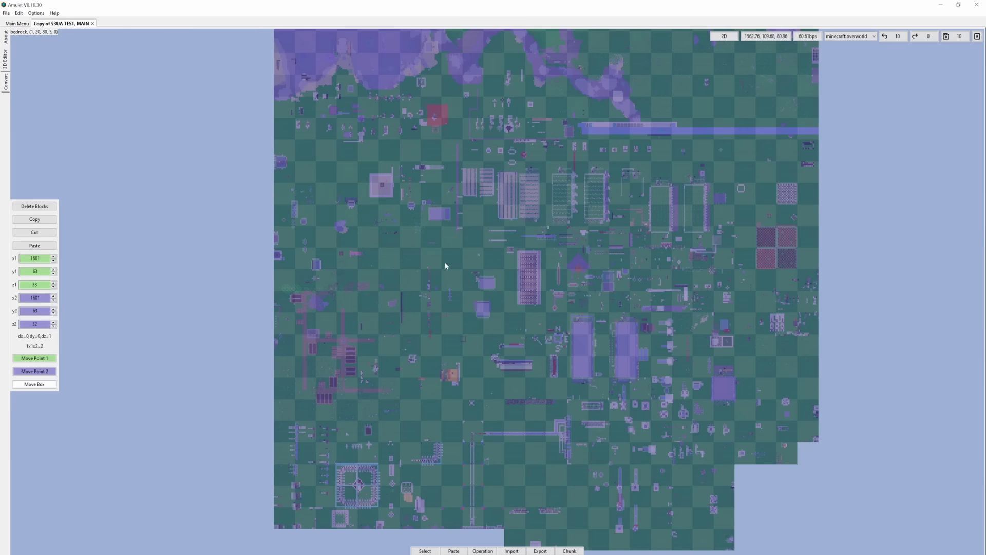
scroll(535, 289, "up", 3)
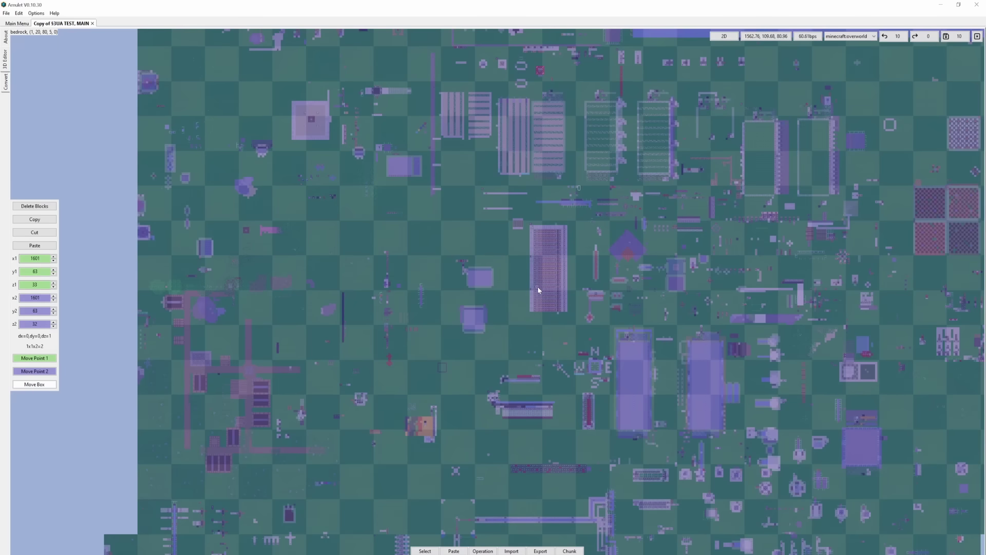
scroll(532, 296, "down", 2)
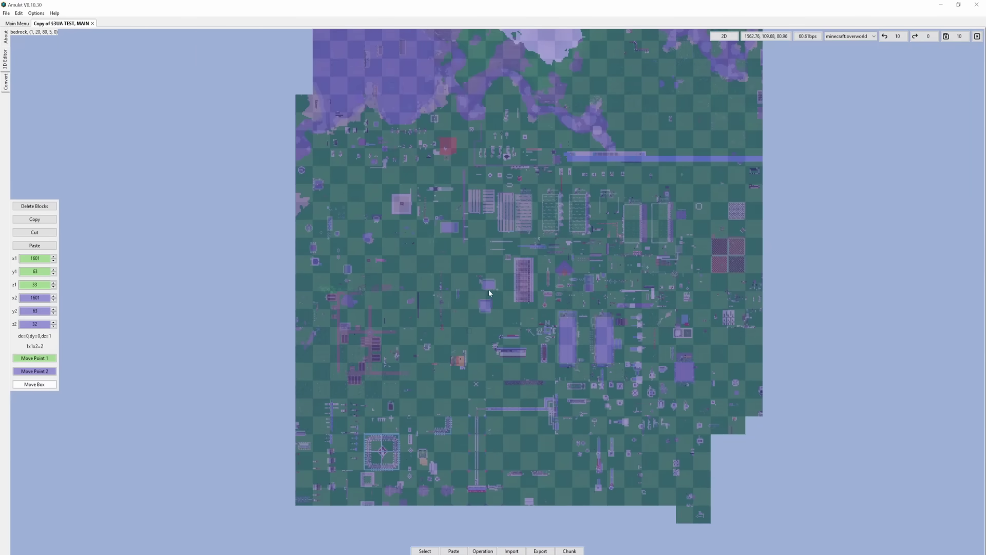
key("s")
key("a")
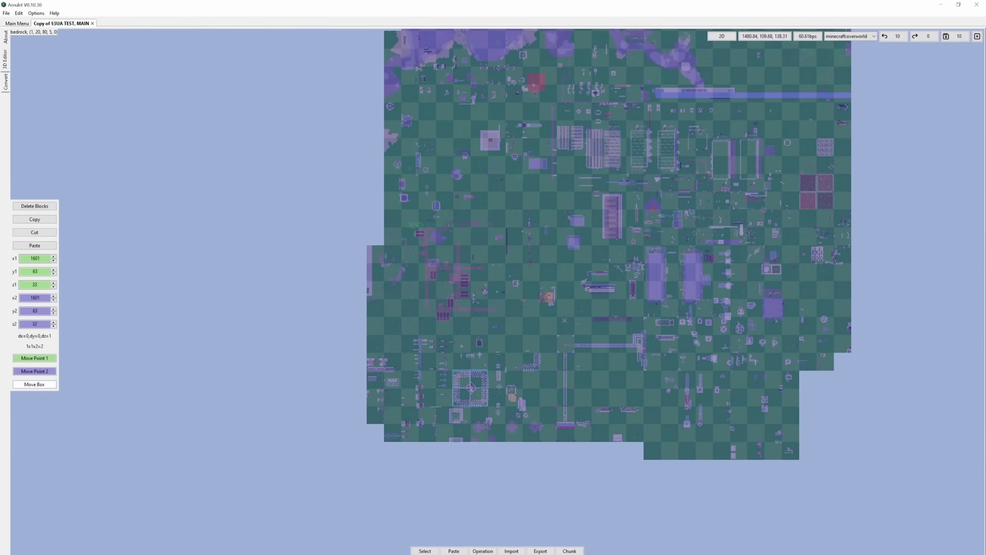
key("d")
key("w")
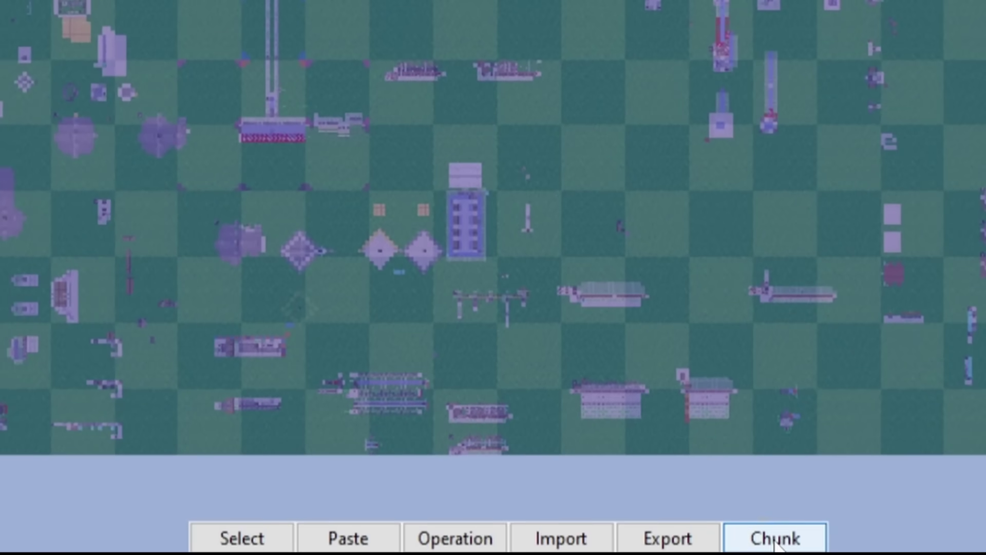
- Switch to the Chunk tool alongside the Overworld's 2D map
left_click(776, 542)
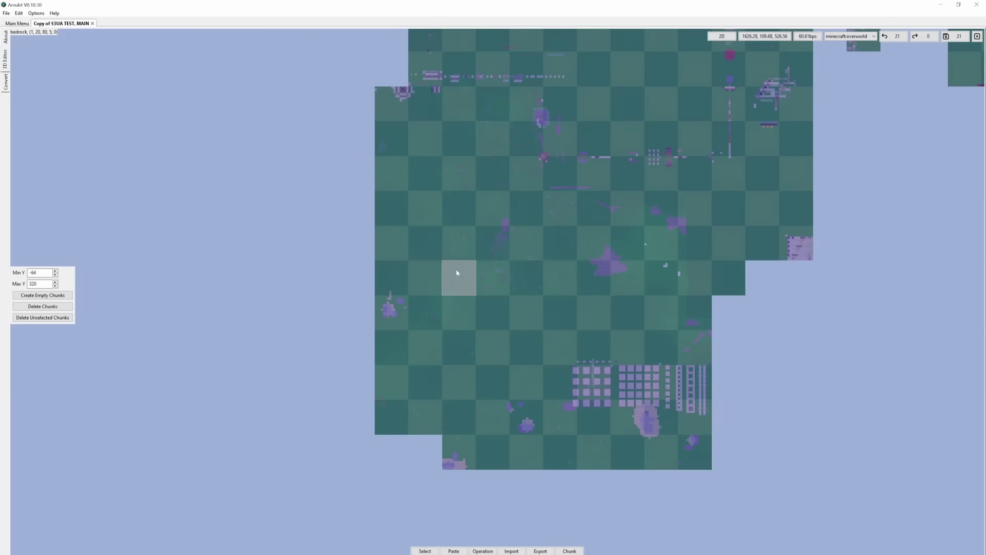
- Select a 3x3 block of chunks at the centre of the stepped outline rings
left_click_drag(459, 214, 596, 314)
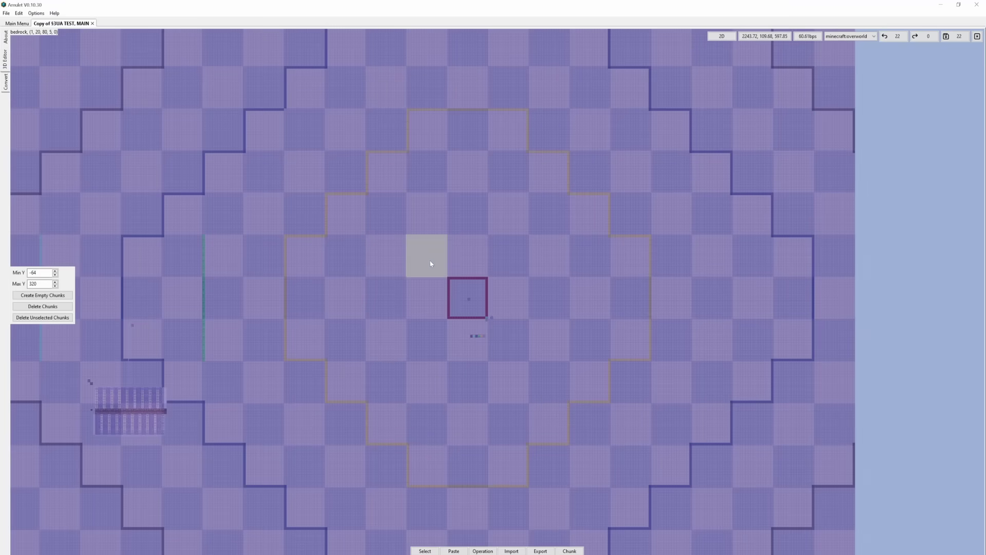
left_click_drag(431, 263, 505, 330)
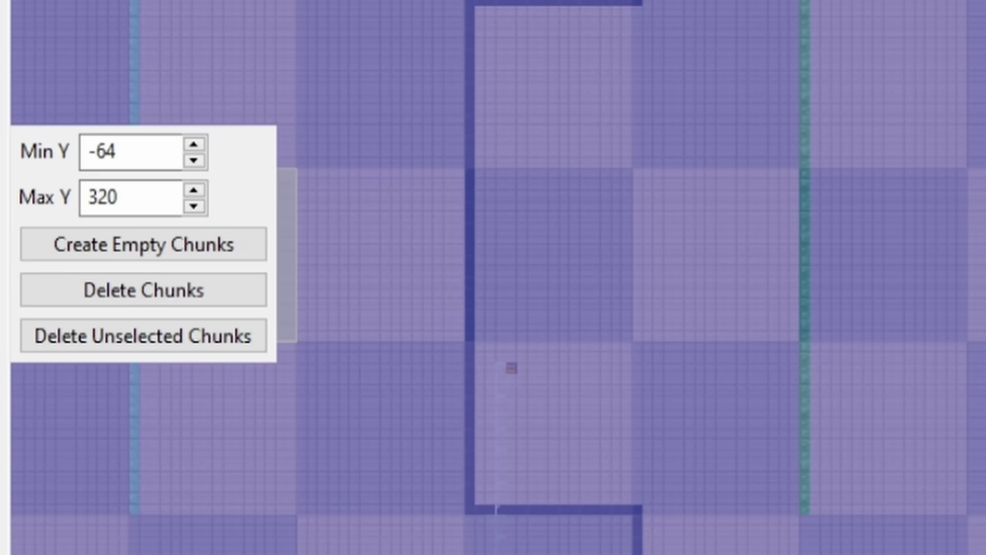
- Delete the selected 3x3 centre chunks without loading the original chunk state
left_click(144, 290)
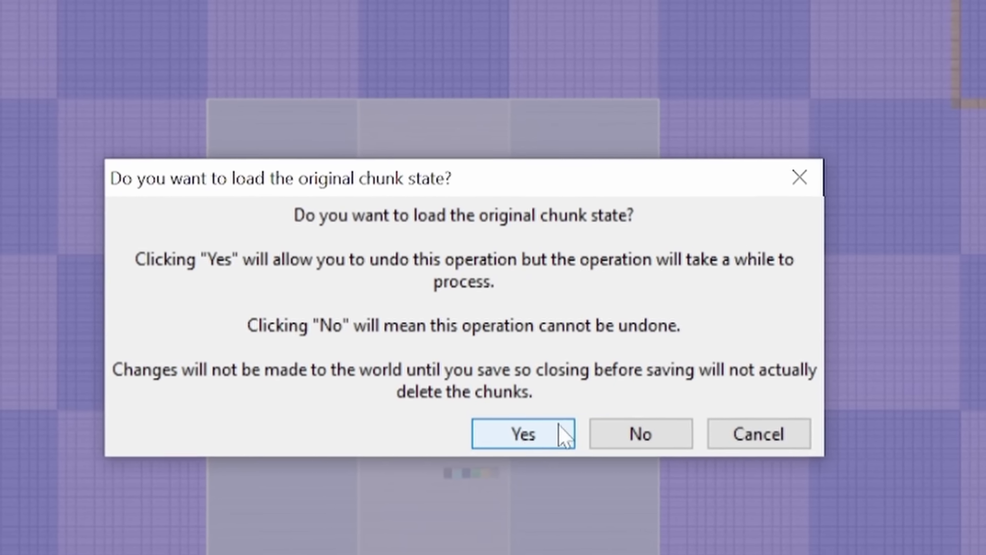
left_click(633, 441)
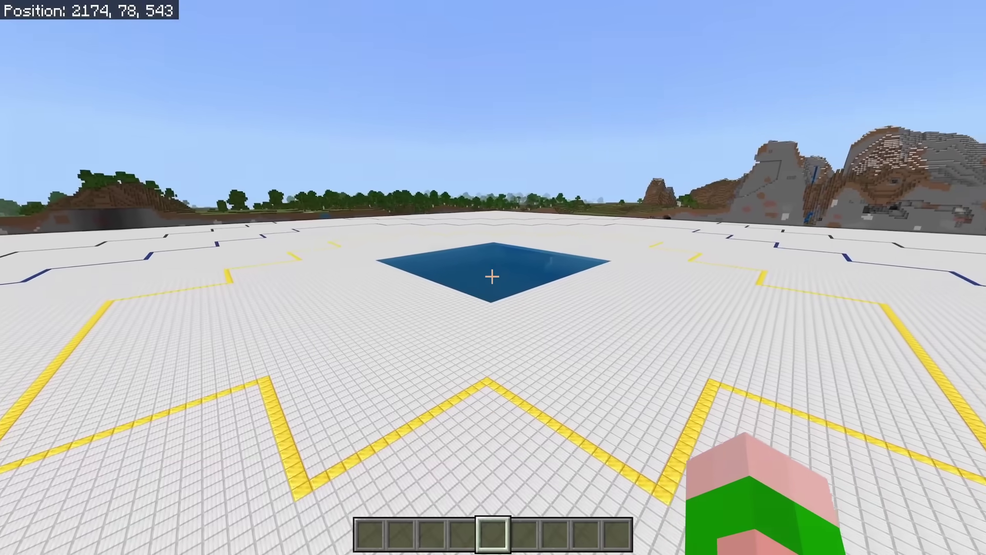
- Fly around the water pool in Minecraft and rise above the white grid floor
key("w")
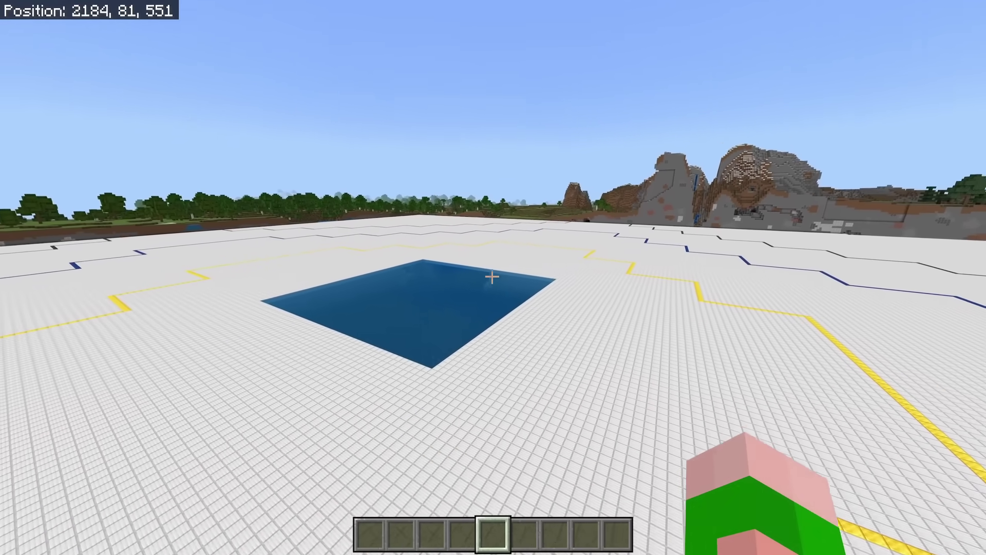
key("shift")
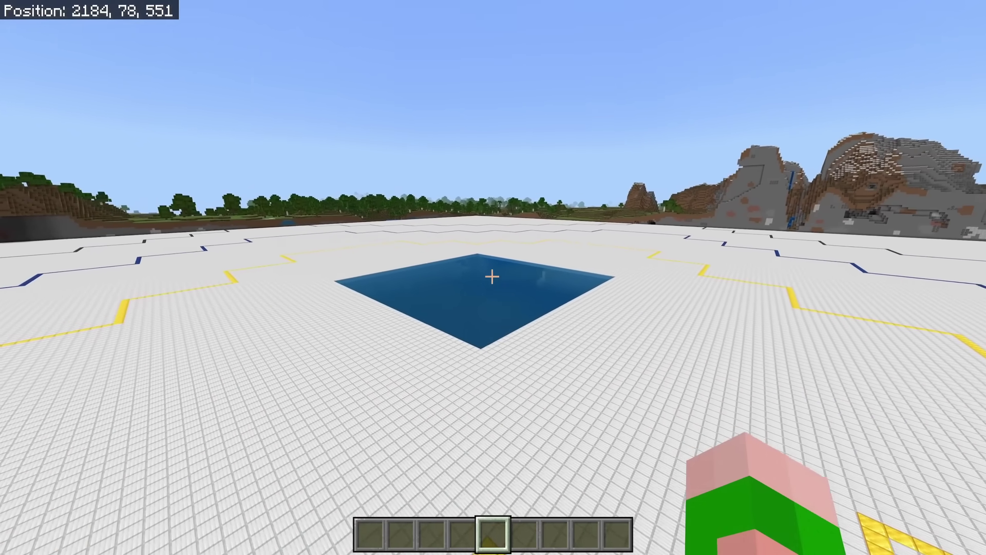
key("s")
key("space")
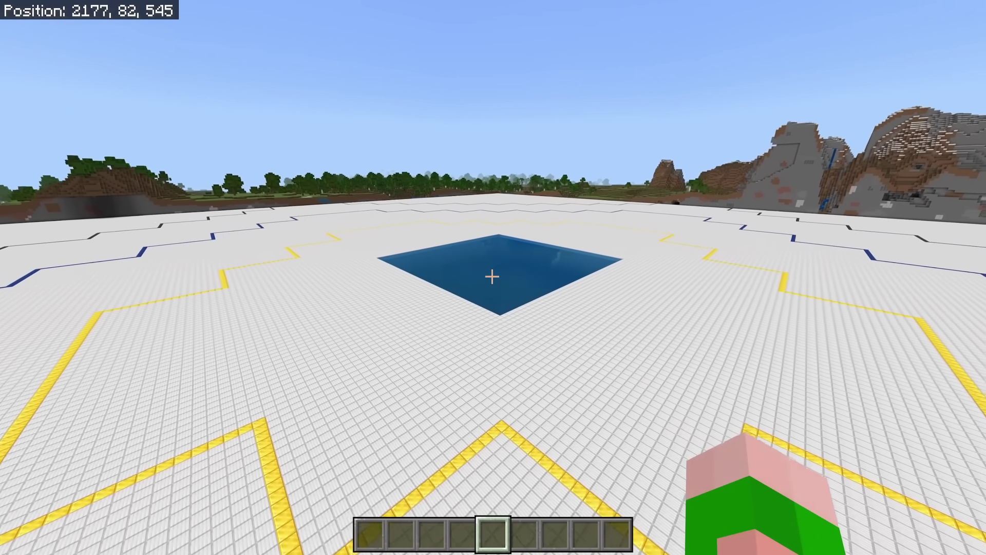
key("space")
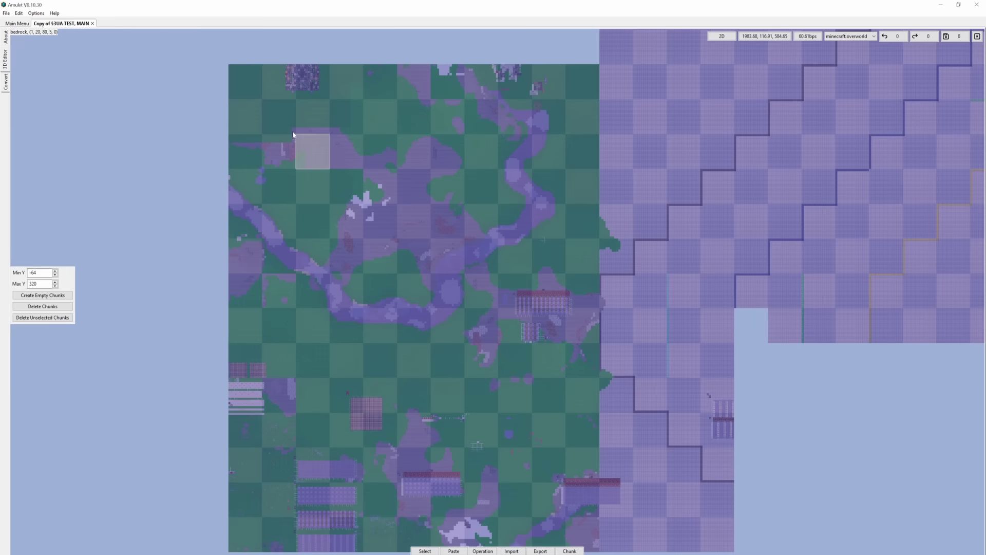
- Select a large chunk block in the green area plus a smaller 3x3 block below it
mouse_move(273, 116)
left_mouse_down()
mouse_move(380, 199)
mouse_move(476, 315)
left_mouse_up()
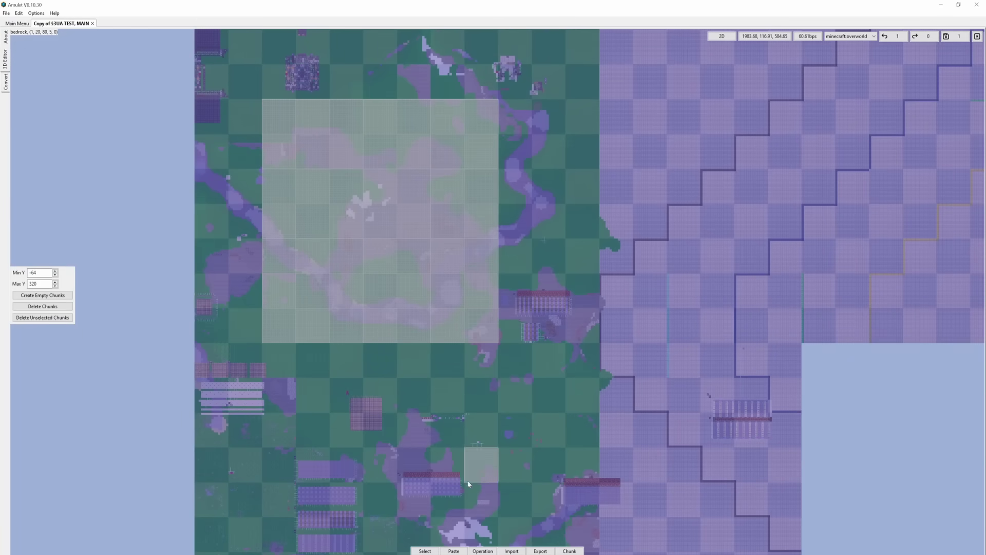
left_click_drag(393, 431, 457, 488)
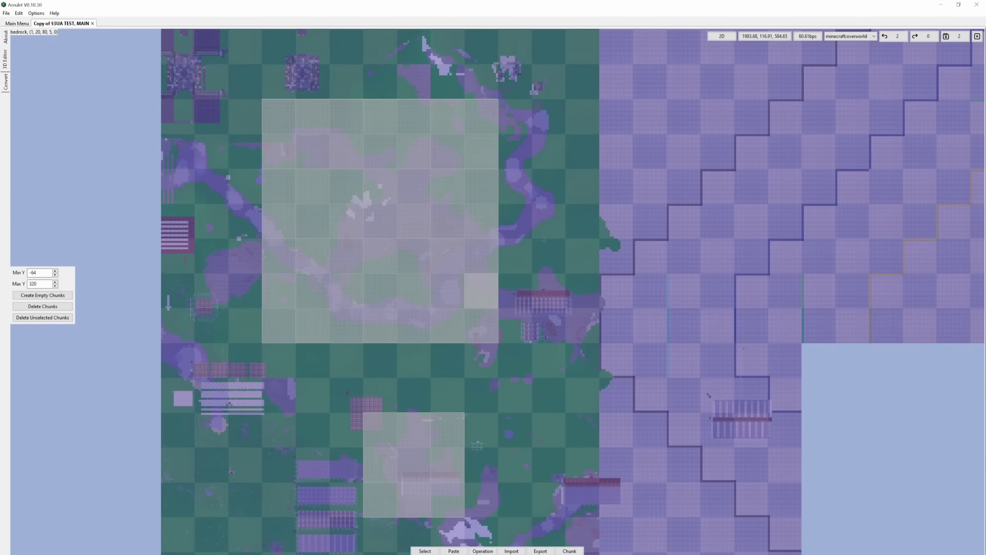
key("a")
key("s")
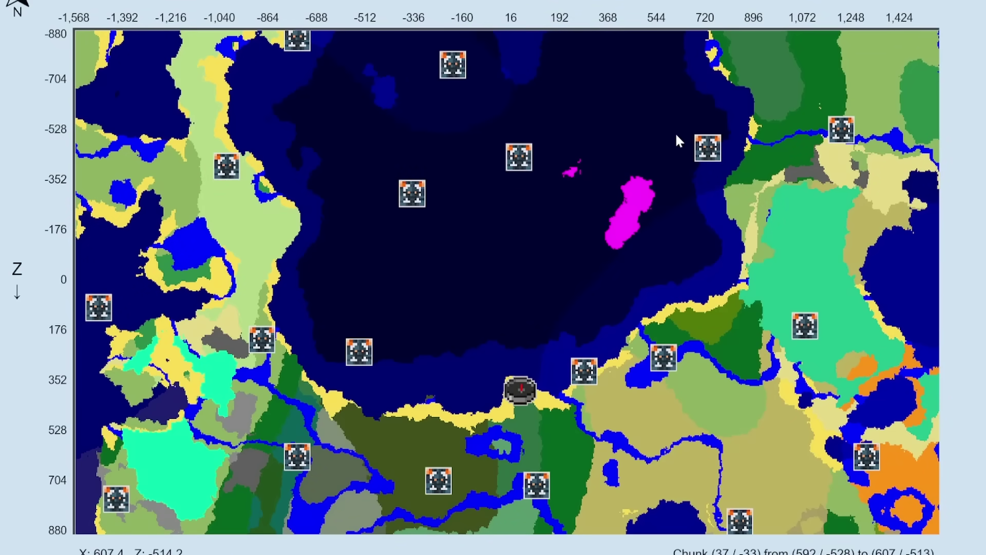
- Reveal the Trial Chamber's coordinates X 727, Y -29, Z -471 on the Chunkbase map
left_click(702, 148)
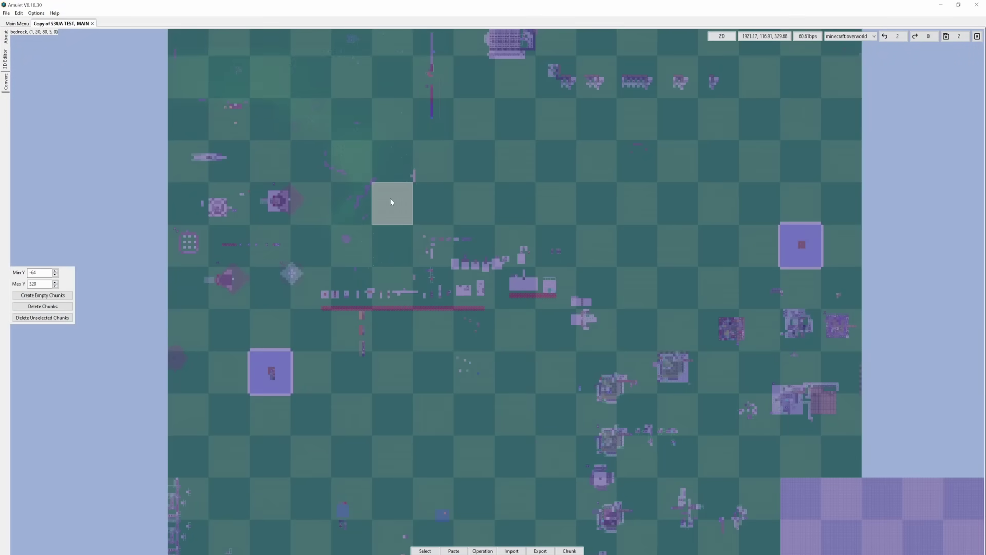
- Select a 5x4 block of chunks over the builds and delete it, keeping undo possible
left_click_drag(391, 202, 562, 341)
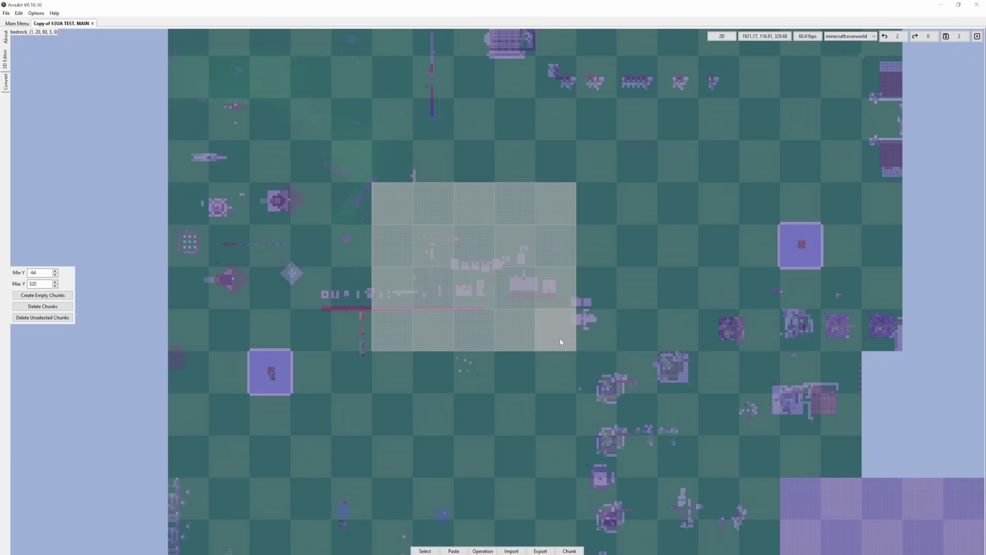
left_click(43, 306)
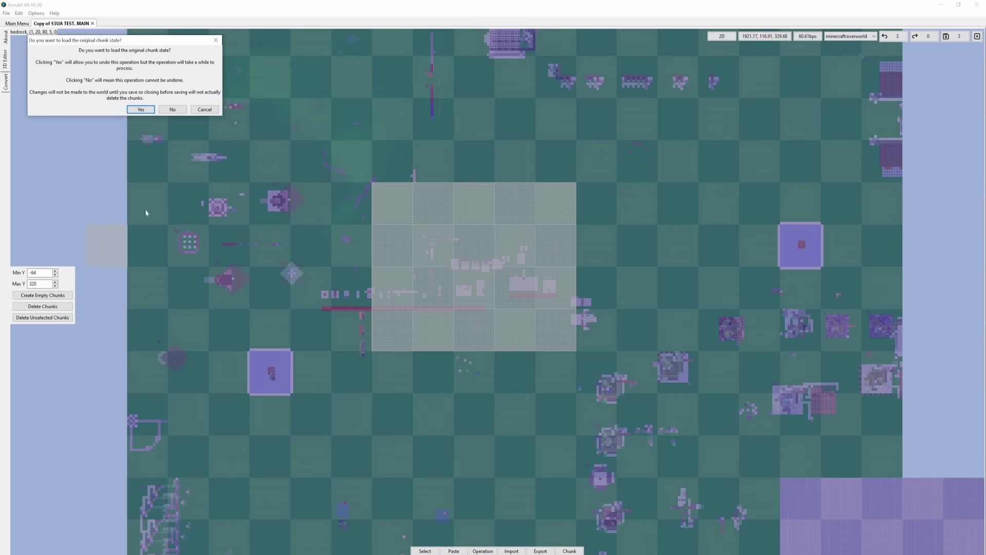
left_click(177, 111)
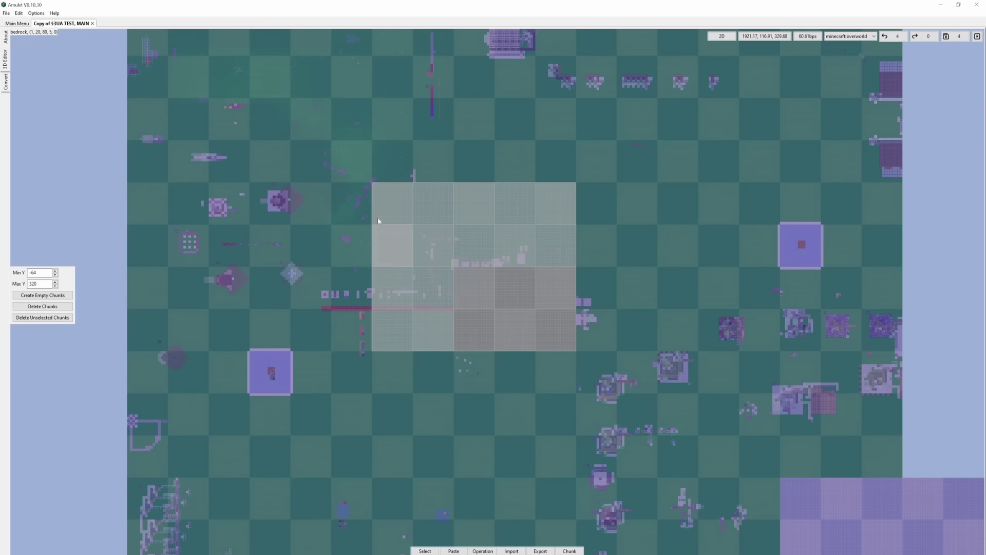
- Rework the selection, trying a 4x4 block, then select one chunk near the map centre
left_click_drag(395, 207, 546, 325)
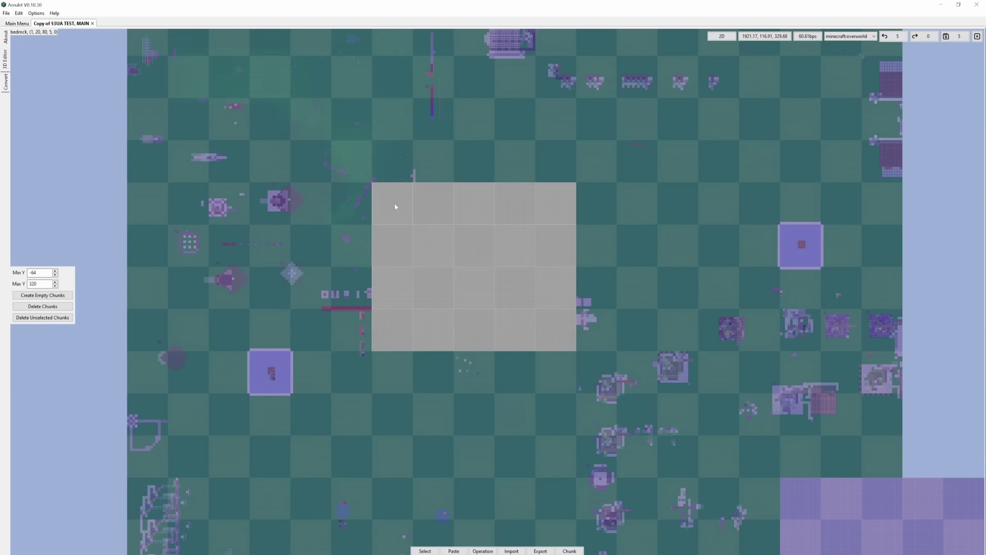
left_click_drag(394, 205, 545, 326)
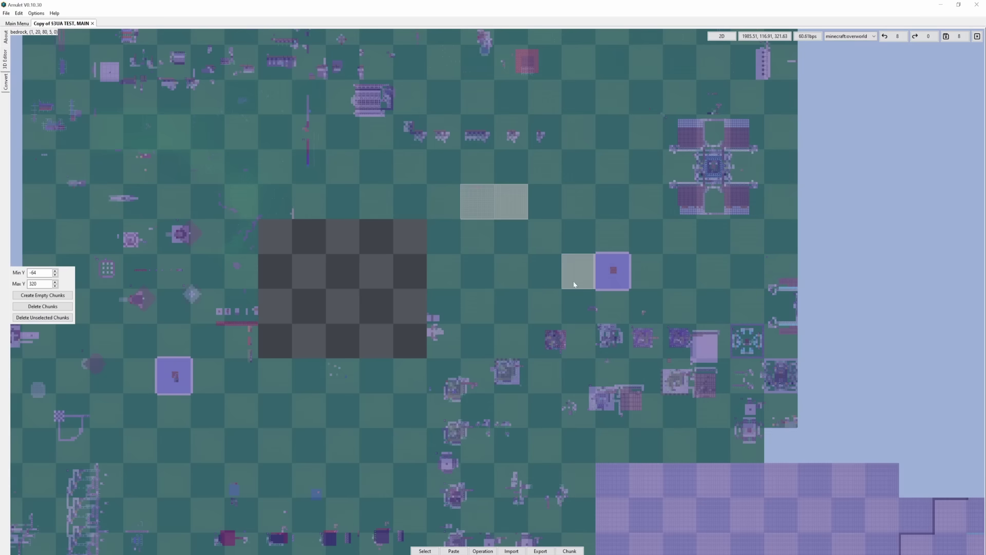
left_click_drag(479, 204, 578, 305)
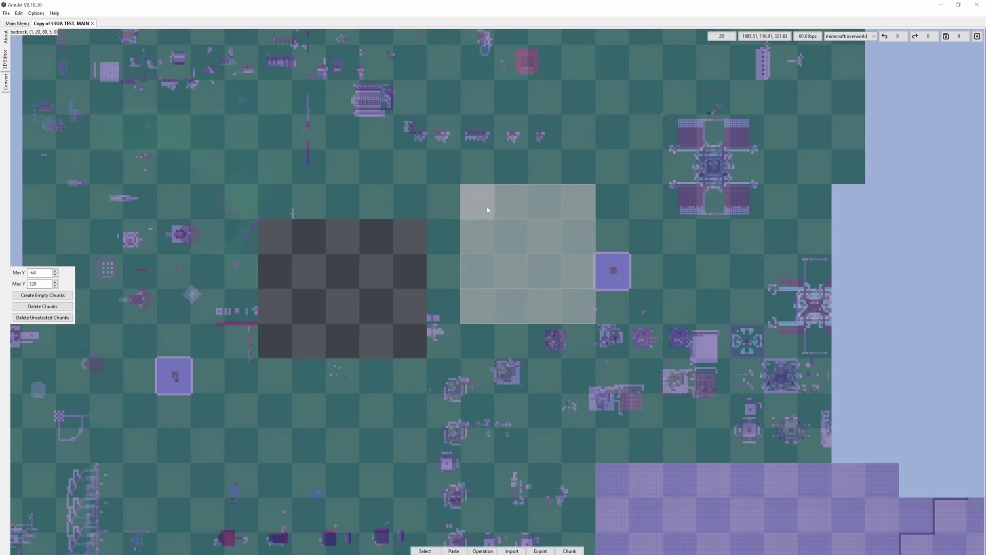
left_click_drag(489, 205, 583, 297)
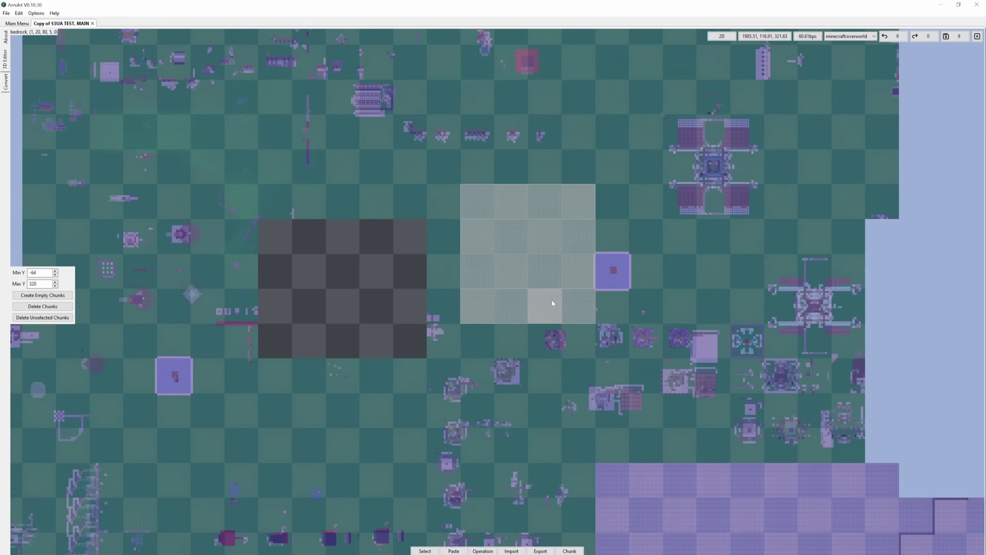
scroll(486, 248, "down", 5)
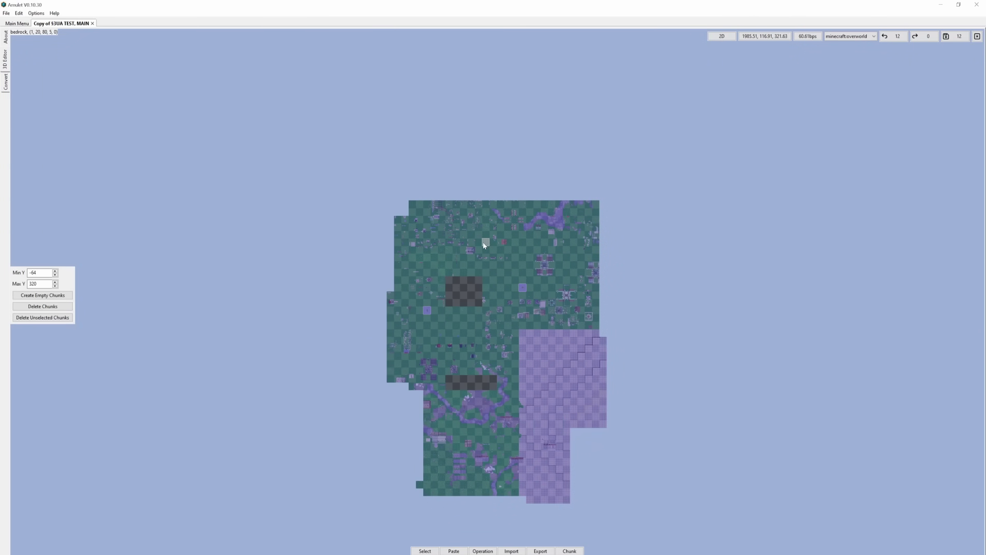
scroll(490, 280, "up", 2)
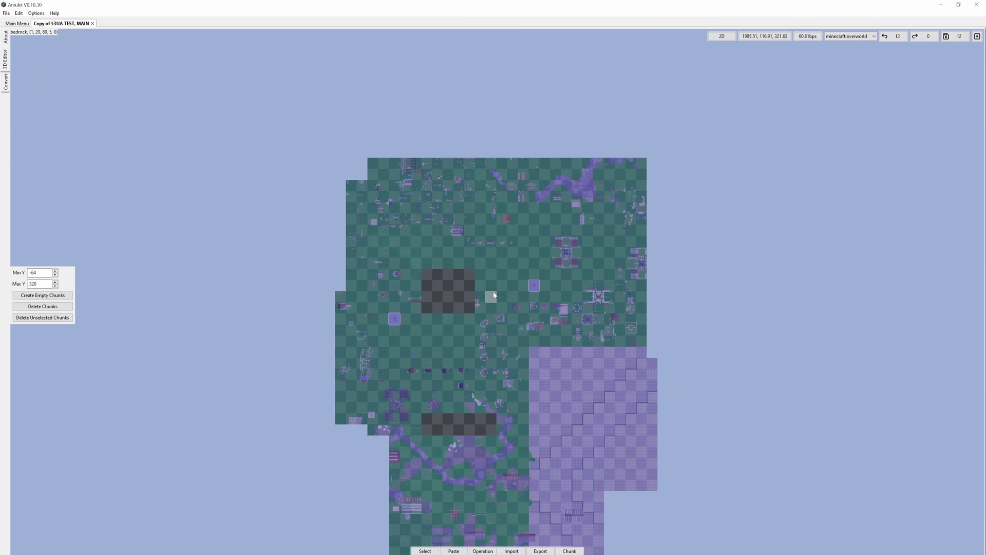
scroll(494, 295, "up", 2)
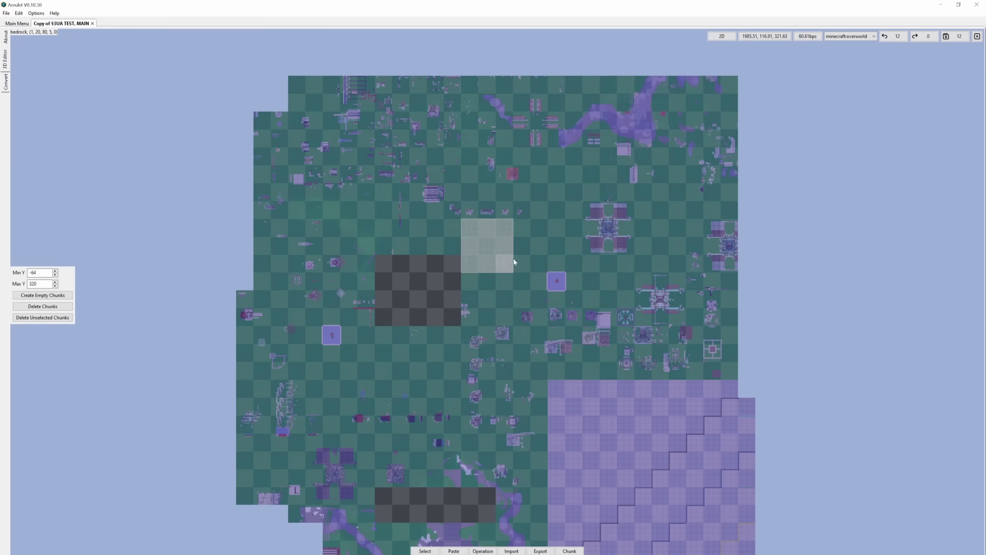
mouse_move(516, 263)
left_mouse_down()
mouse_move(411, 269)
mouse_move(491, 169)
mouse_move(482, 232)
left_mouse_up()
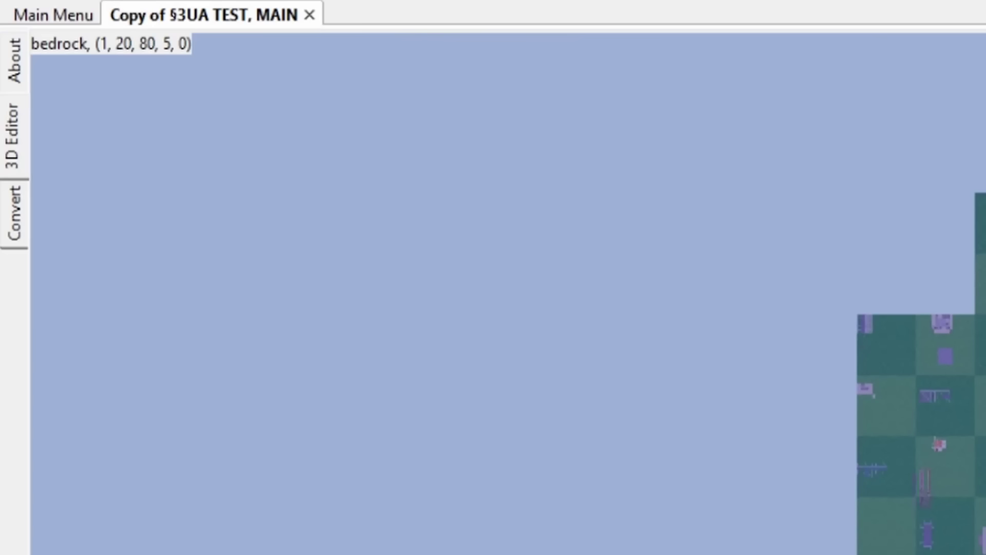
- Centre the Overworld map on coordinates x 1000, z 1000 via Teleport
left_click(497, 63)
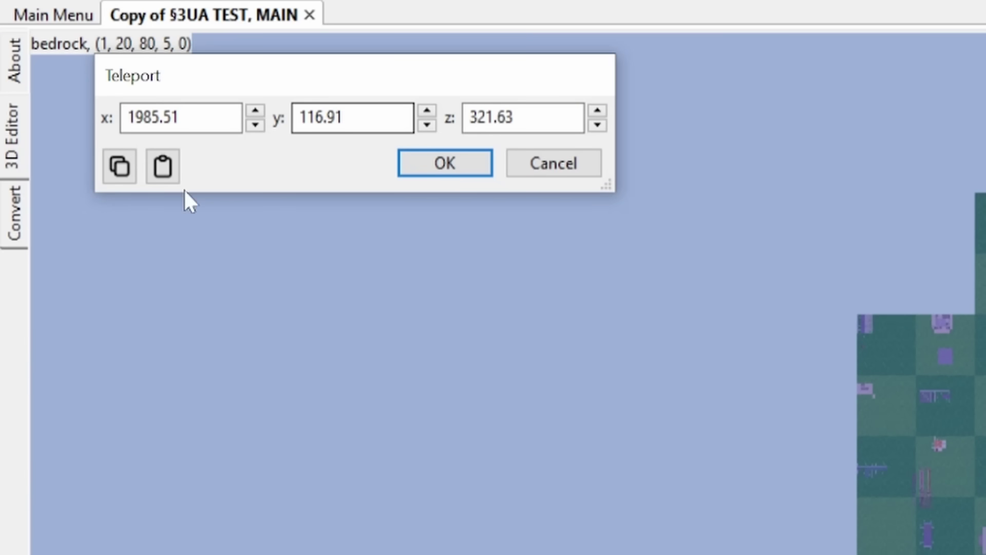
key("ctrl+a")
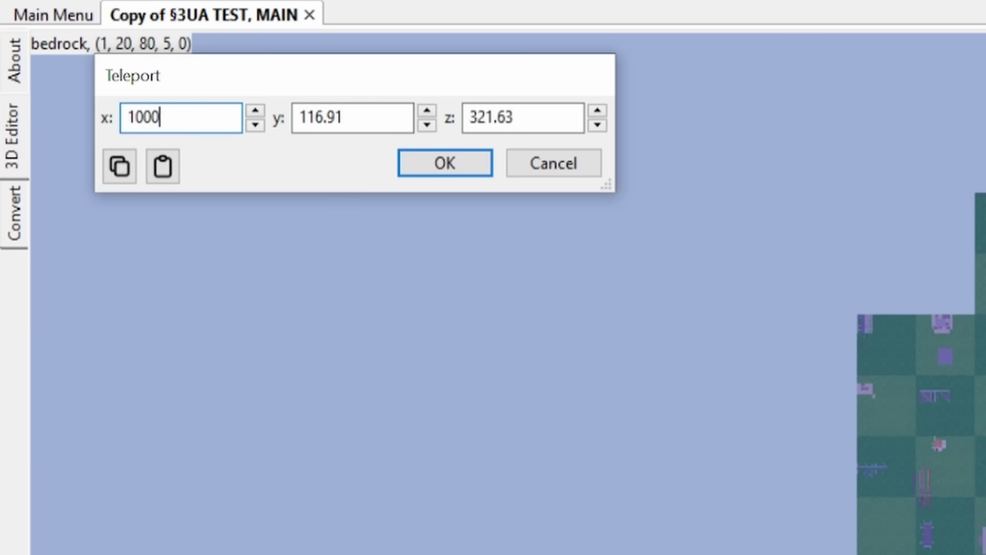
key("Tab")
key("Tab")
key("Return")
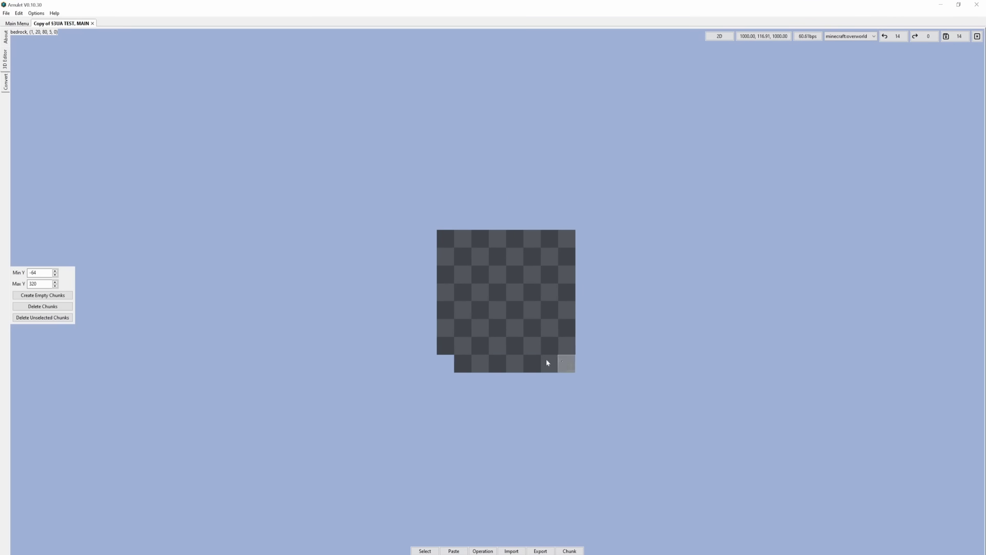
- Zoom in and anchor a chunk selection at the 1000, 1000 spot
scroll(497, 297, "up", 4)
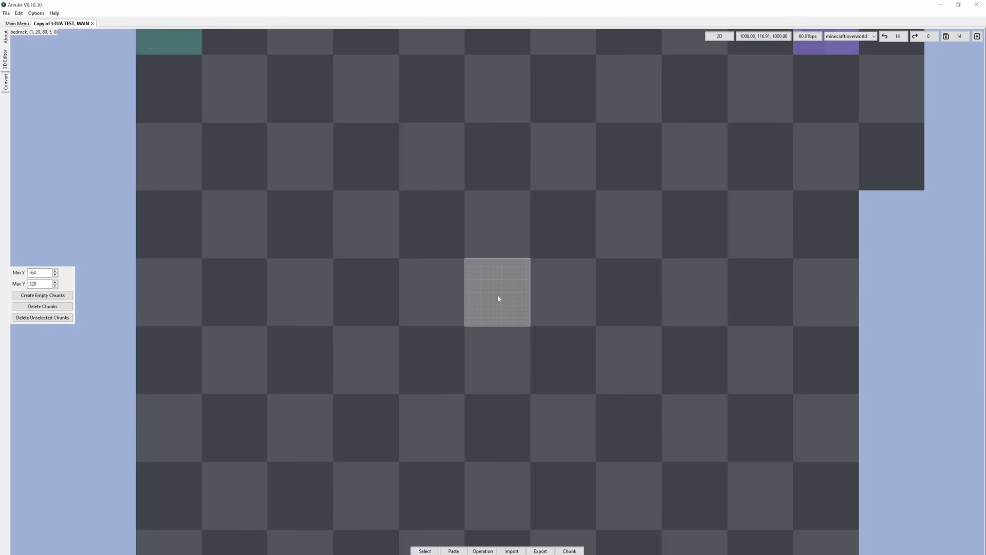
scroll(498, 298, "up", 1)
scroll(498, 298, "up", 2)
scroll(534, 279, "down", 2)
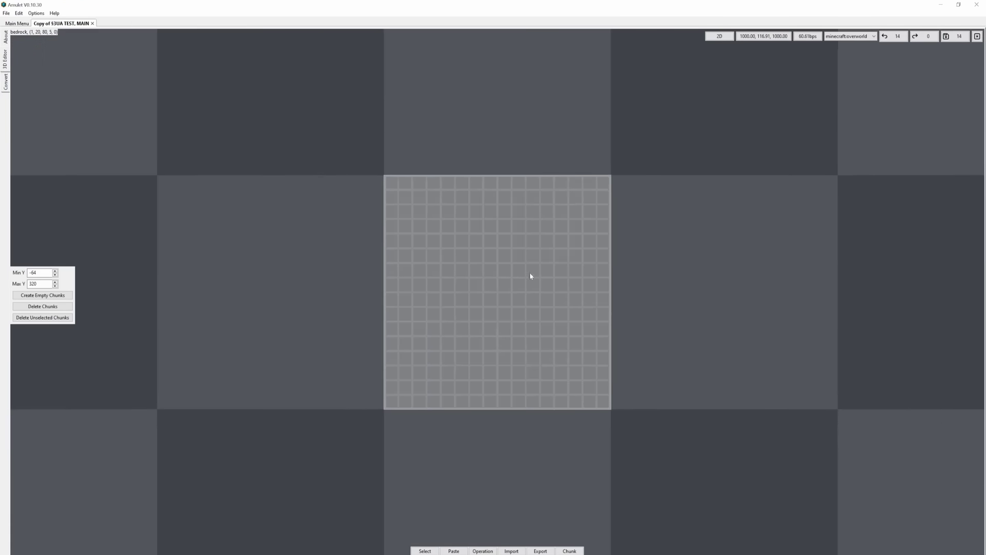
scroll(492, 297, "down", 5)
scroll(495, 294, "down", 2)
scroll(502, 292, "up", 1)
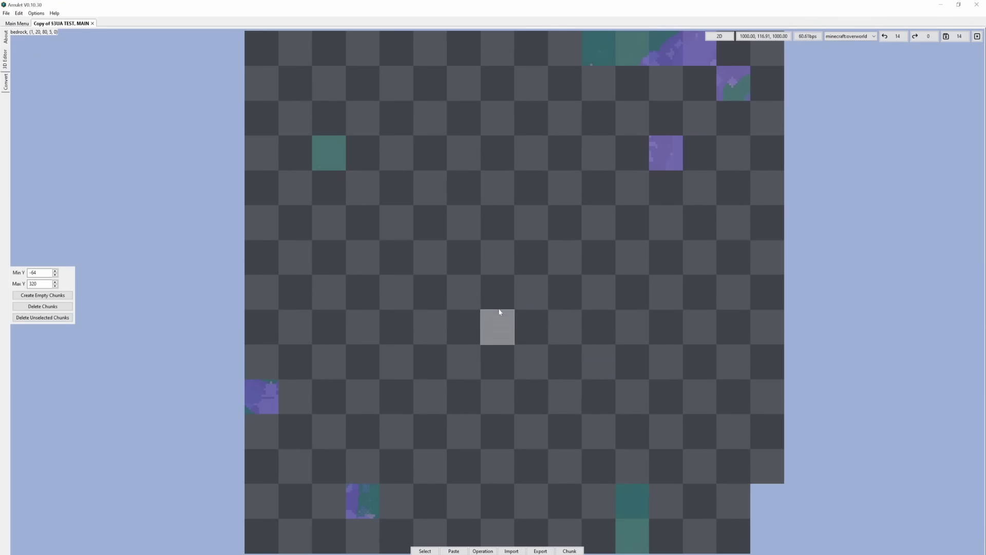
scroll(503, 307, "down", 2)
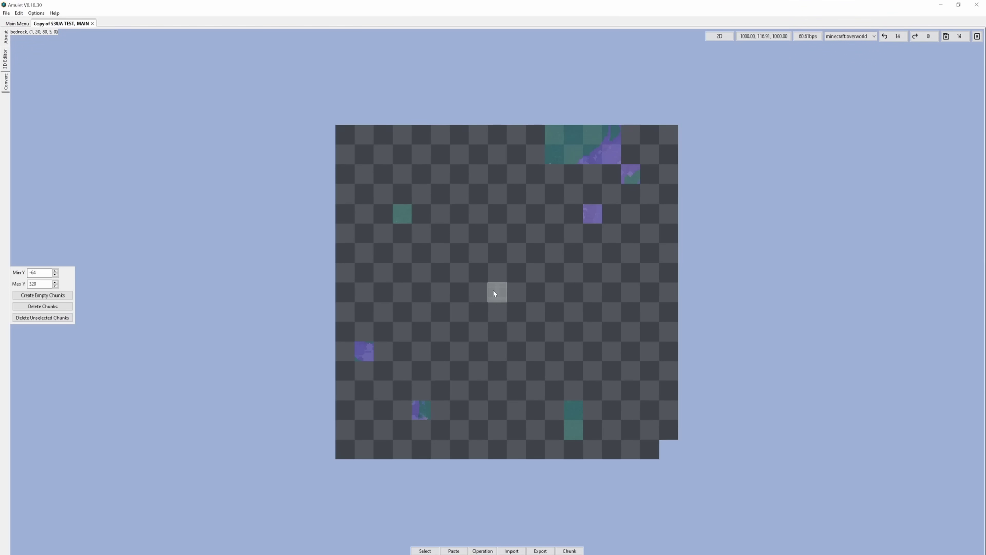
mouse_move(494, 294)
left_mouse_down()
mouse_move(628, 304)
mouse_move(462, 259)
mouse_move(490, 364)
mouse_move(538, 227)
mouse_move(577, 256)
left_mouse_up()
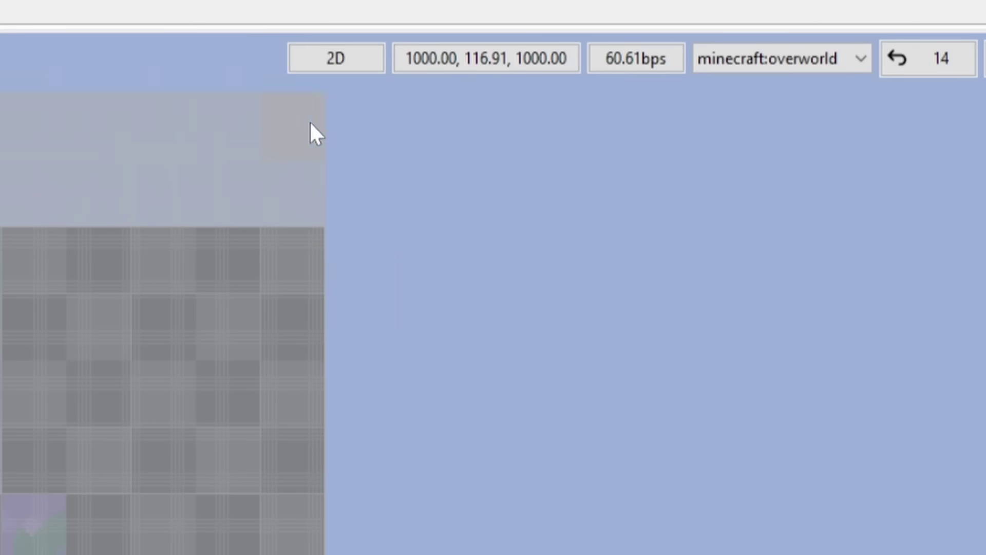
- Teleport the map view to coordinates -1000, -1000
left_click(416, 61)
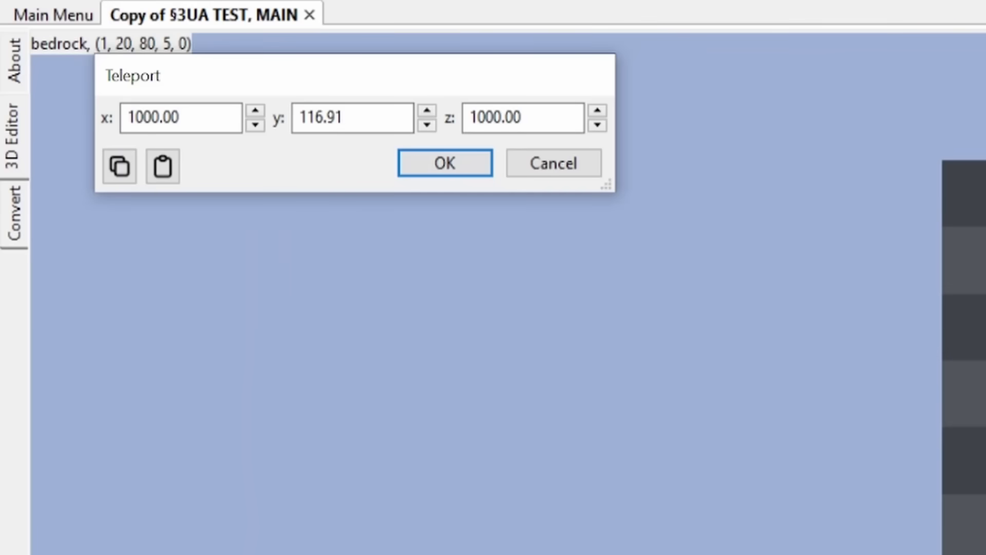
left_click(127, 117)
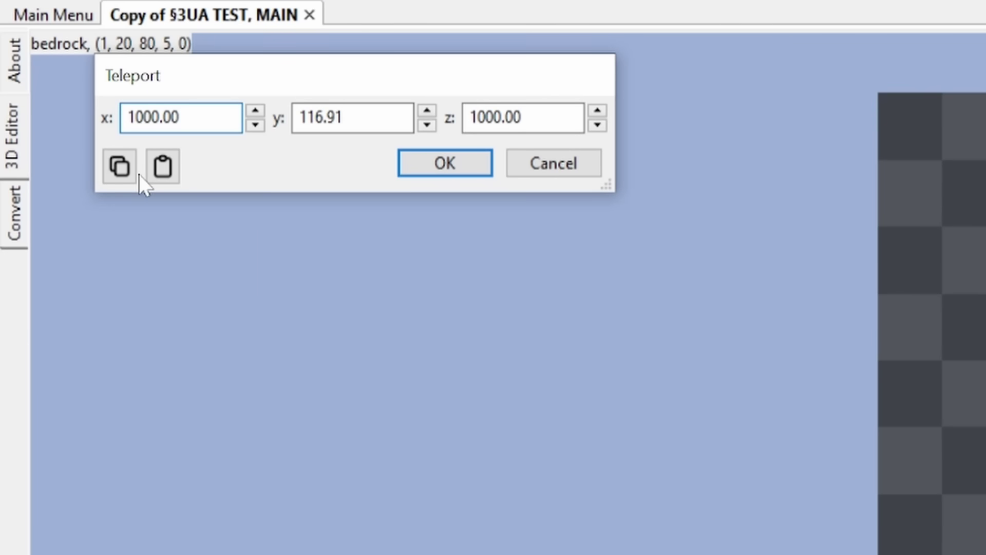
type("-")
type("-")
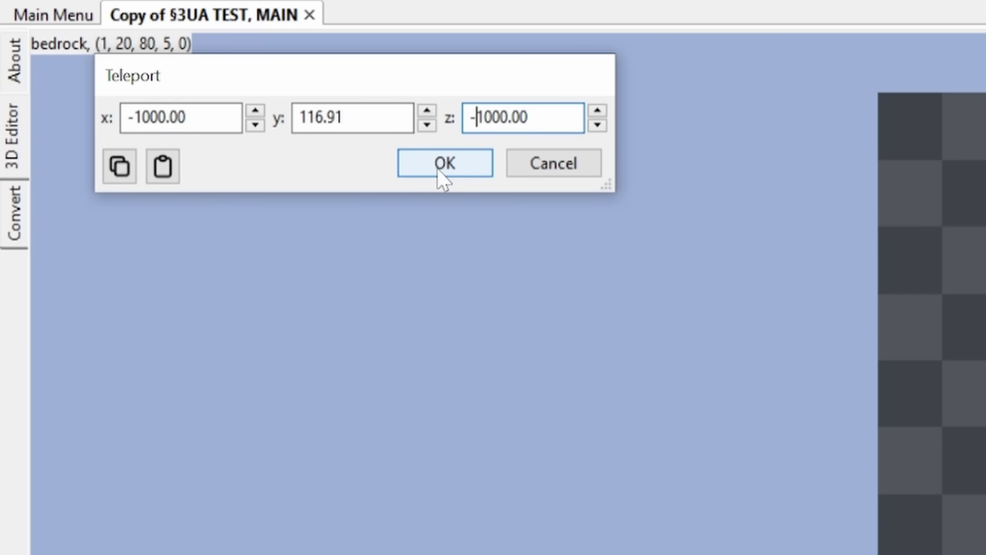
left_click(435, 164)
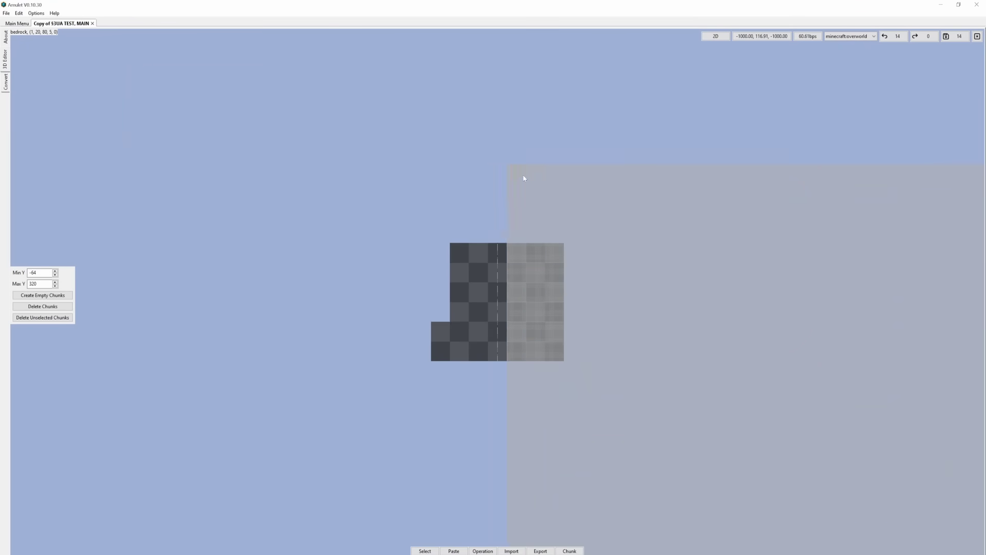
- Zoom and pan the map to centre on the selection spanning 1000, 1000 to -1000, -1000
scroll(560, 326, "up", 1)
scroll(551, 330, "up", 1)
scroll(501, 312, "up", 1)
scroll(500, 310, "up", 2)
scroll(498, 311, "up", 1)
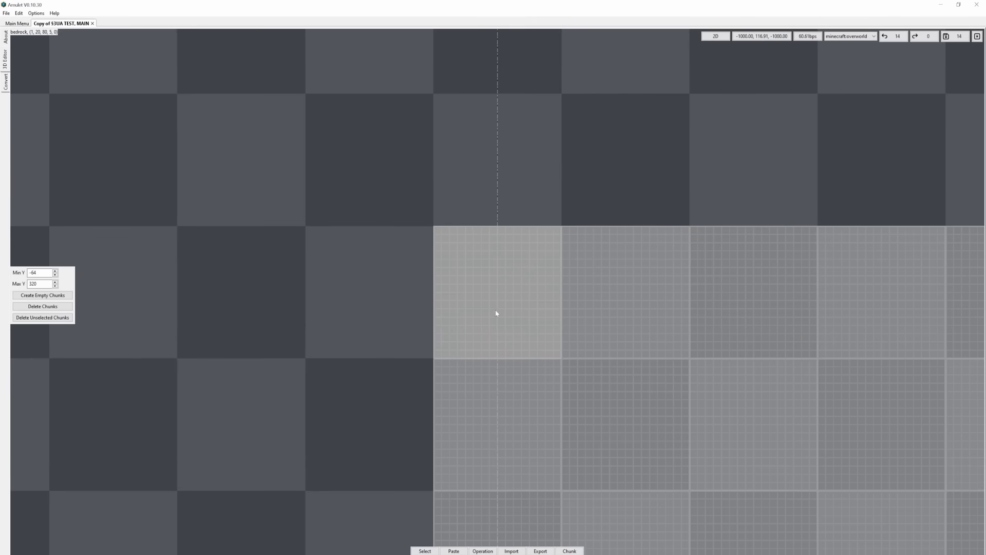
scroll(509, 289, "up", 2)
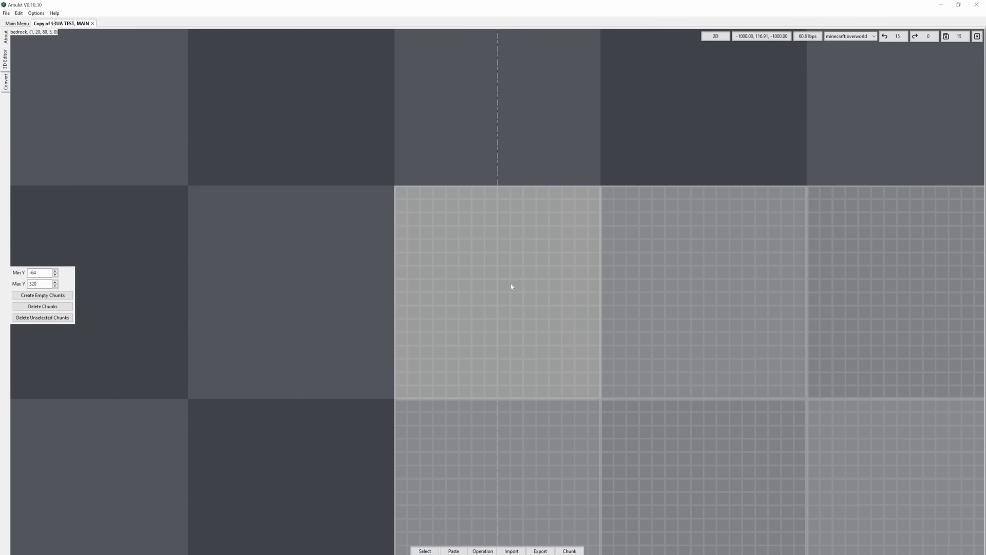
scroll(513, 286, "down", 2)
scroll(509, 287, "down", 4)
scroll(492, 297, "down", 2)
key("s")
key("d")
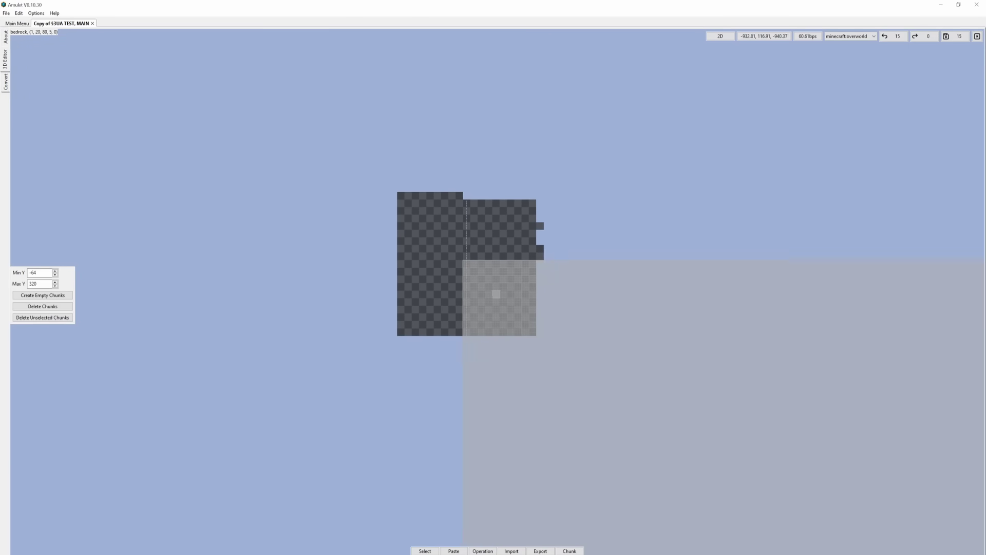
scroll(590, 334, "down", 2)
key("s")
key("d")
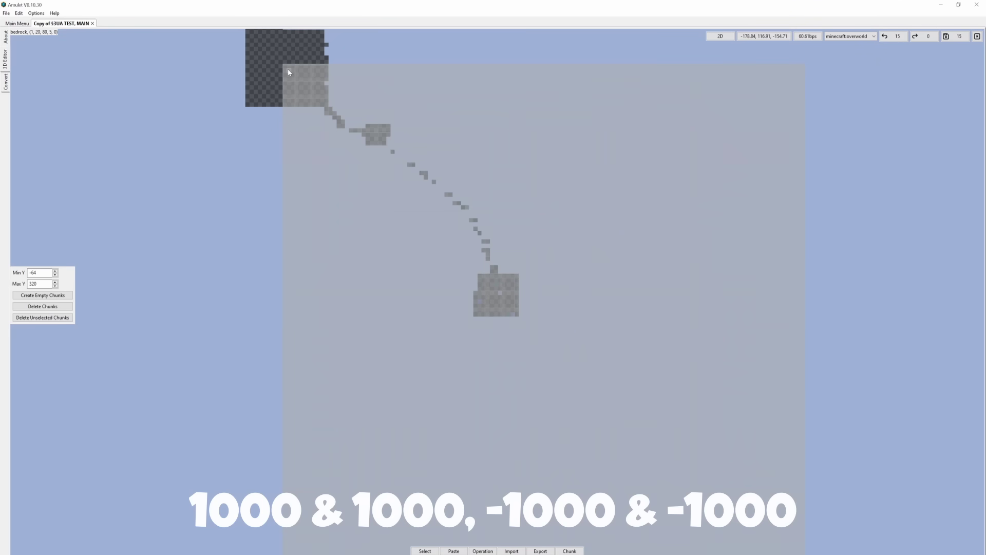
key("s")
key("d")
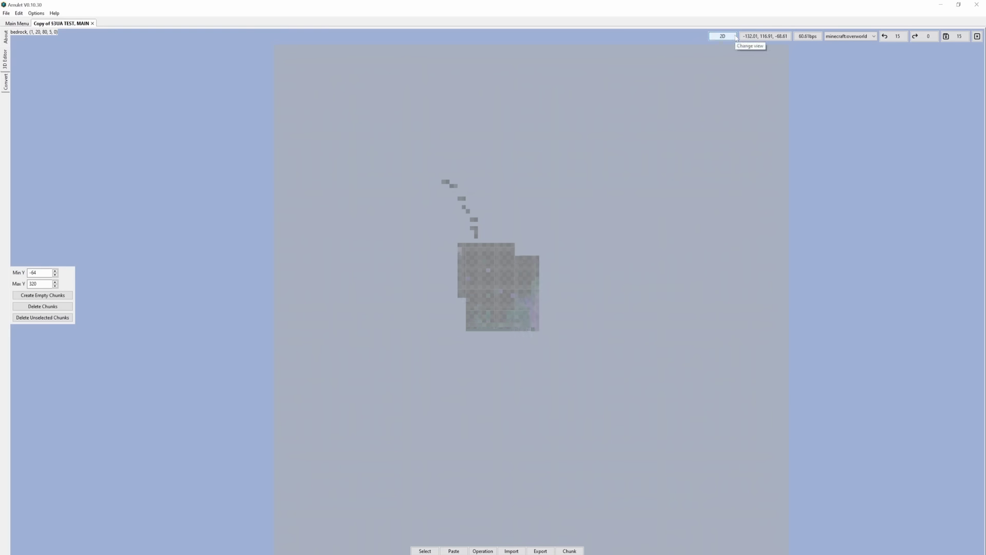
- Teleport the map view to x 2500 and zoom in
left_click(761, 37)
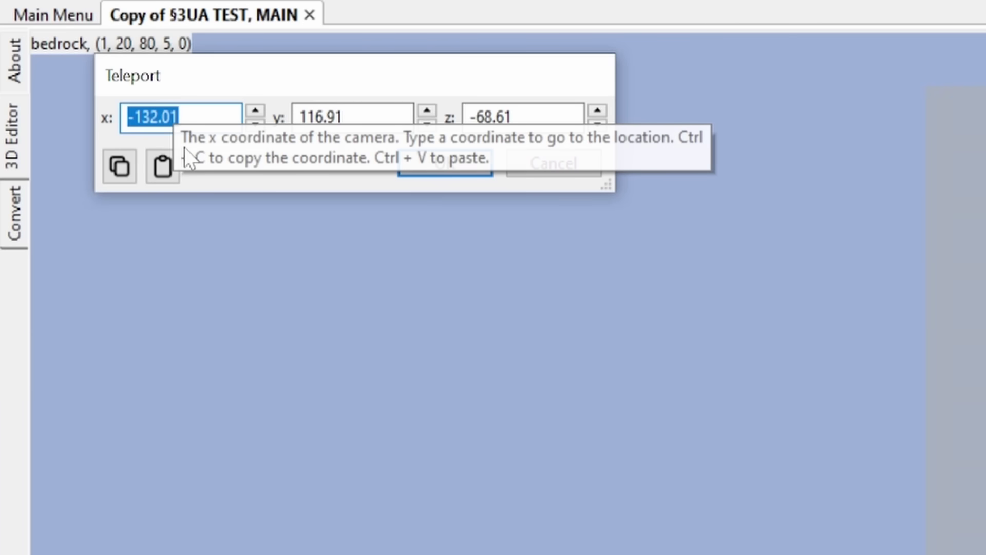
type("2")
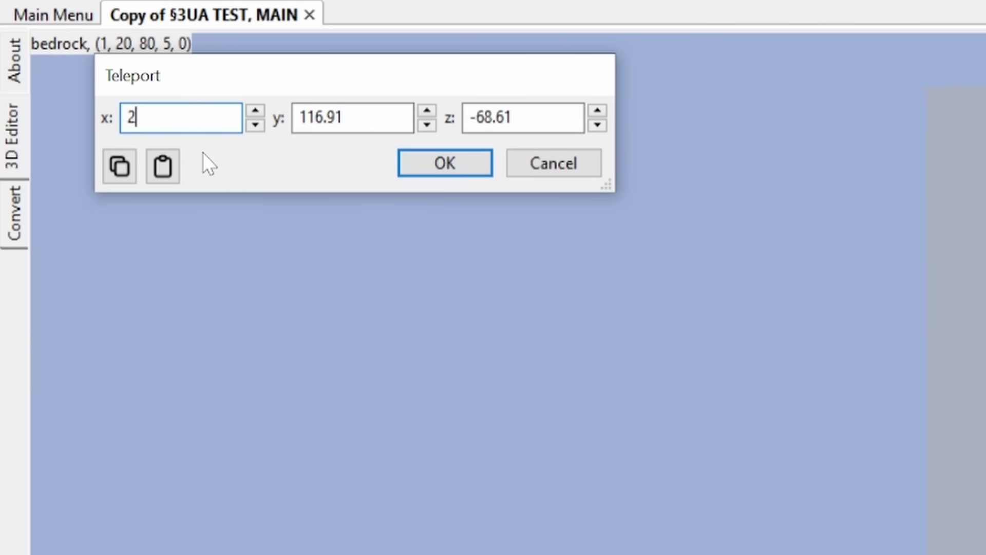
type("500")
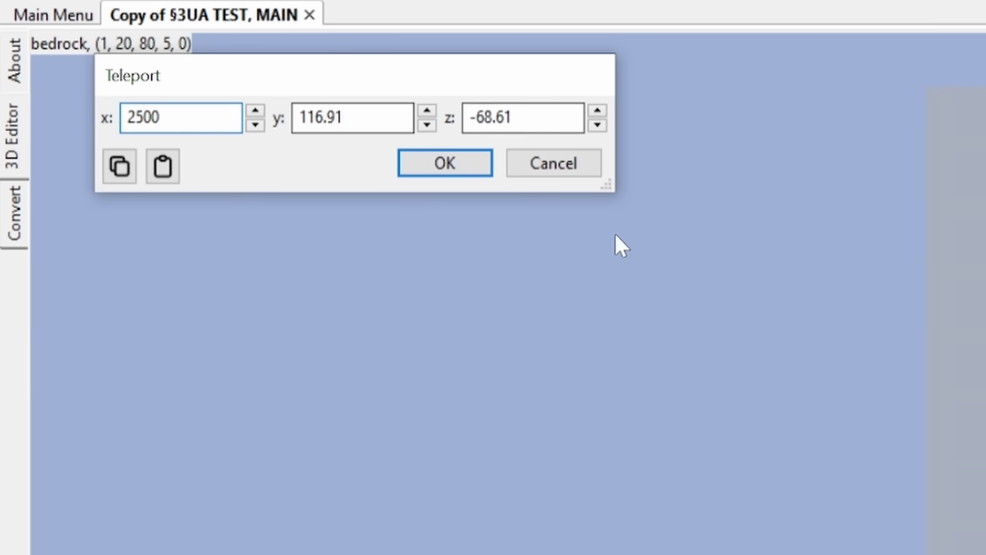
left_click(545, 173)
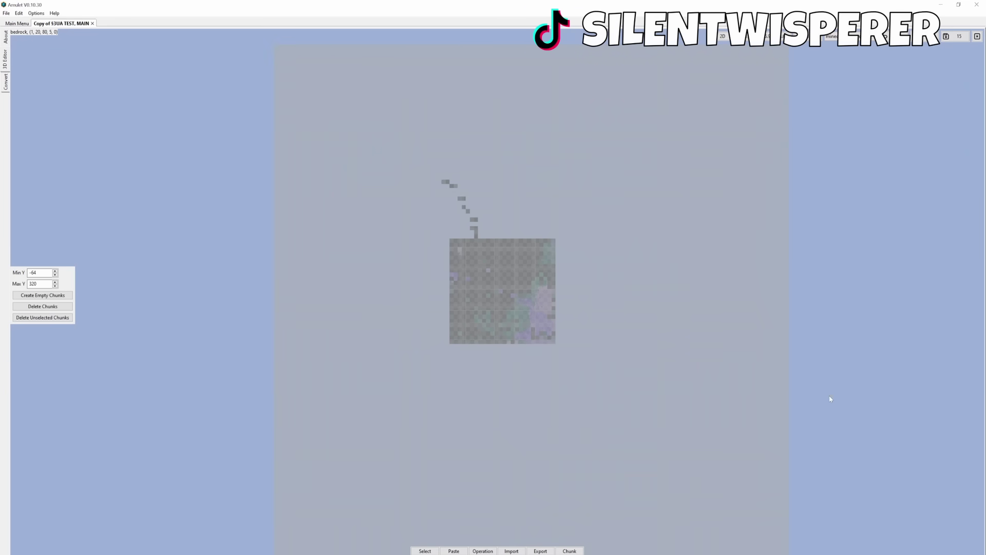
scroll(535, 310, "up", 2)
scroll(536, 304, "up", 3)
scroll(535, 307, "up", 2)
- Add the chunks near 1000, -1000, including the purple terrain, to the selection
key("d")
left_click_drag(479, 220, 589, 363)
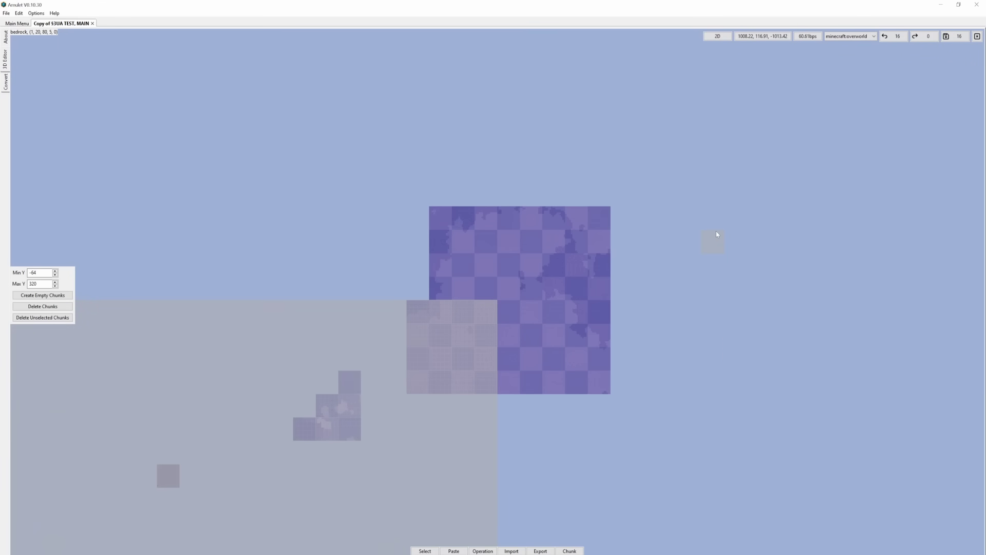
mouse_move(445, 190)
left_mouse_down()
mouse_move(625, 318)
mouse_move(620, 337)
left_mouse_up()
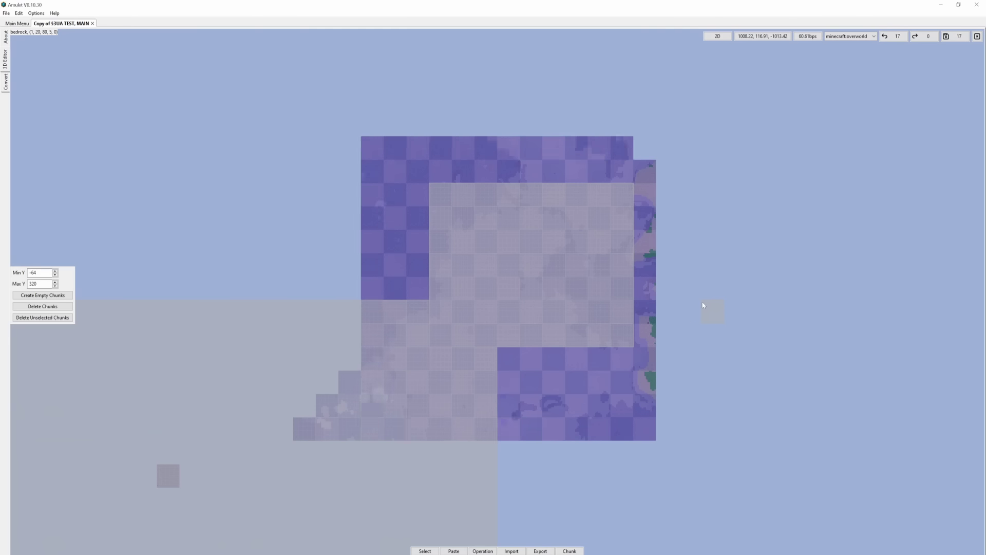
right_click_drag(703, 305, 544, 276)
scroll(544, 276, "up", 1)
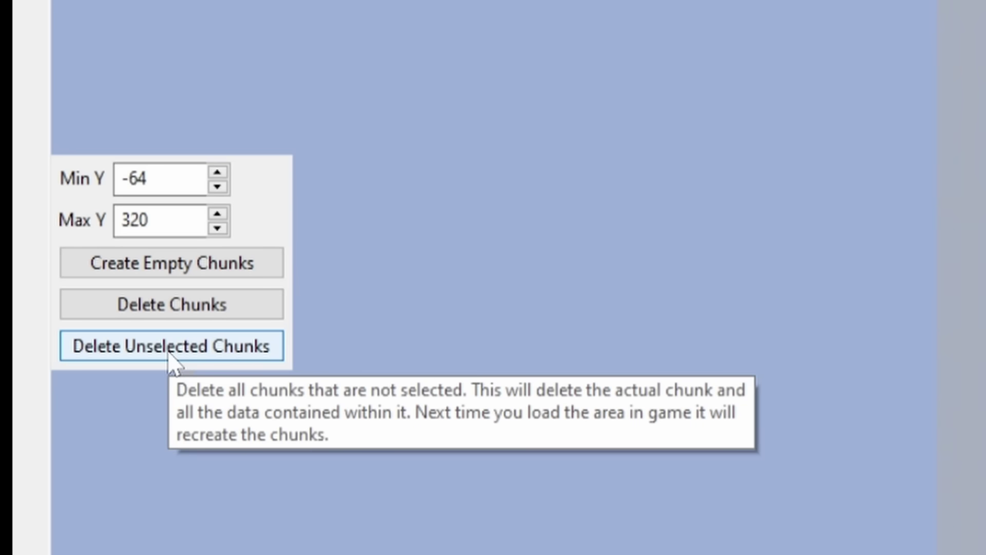
- Run Delete Unselected Chunks to remove every Overworld chunk outside the selected builds
left_click(169, 355)
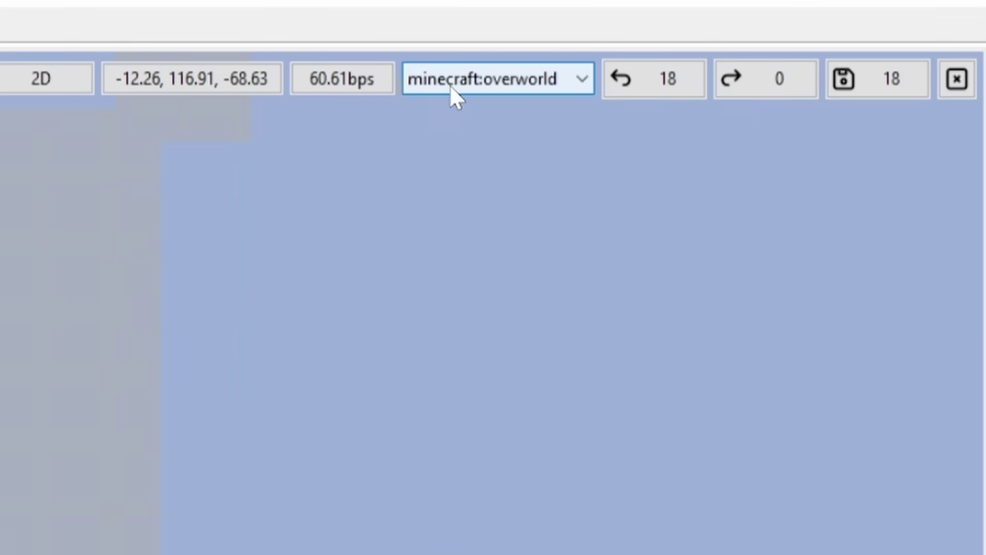
- Switch to the End dimension and extend the chunk selection over the main island's lower part
left_click(837, 39)
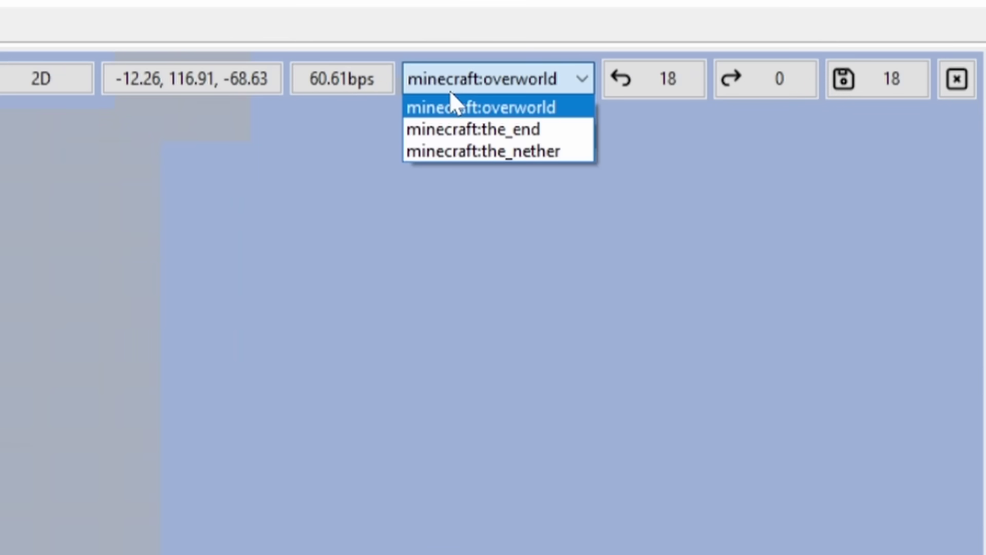
left_click(444, 136)
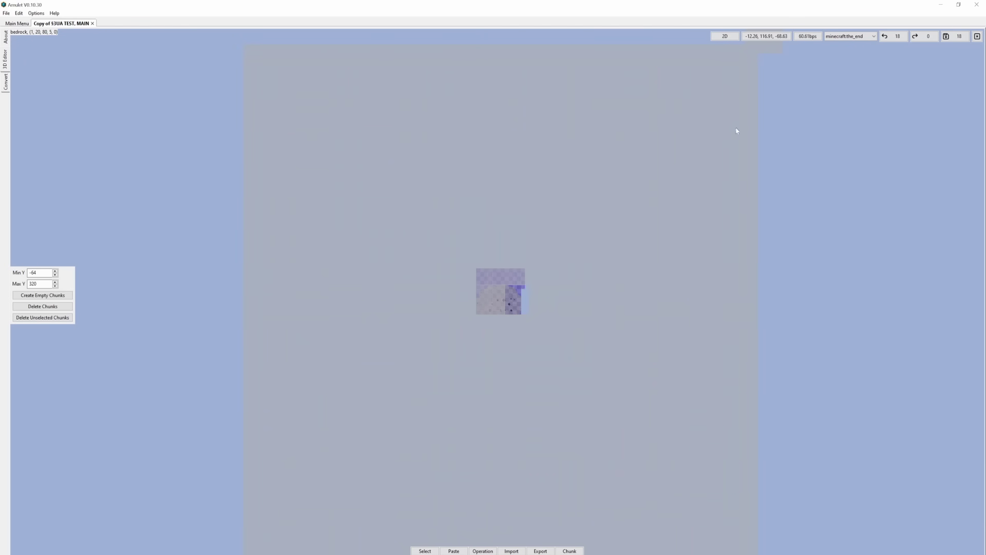
key("w")
key("d")
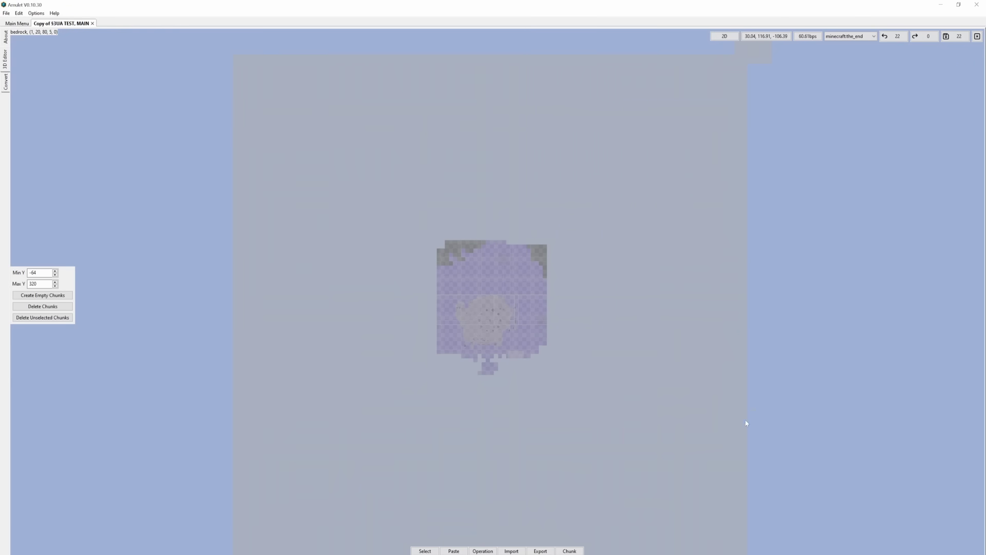
key("s")
key("w")
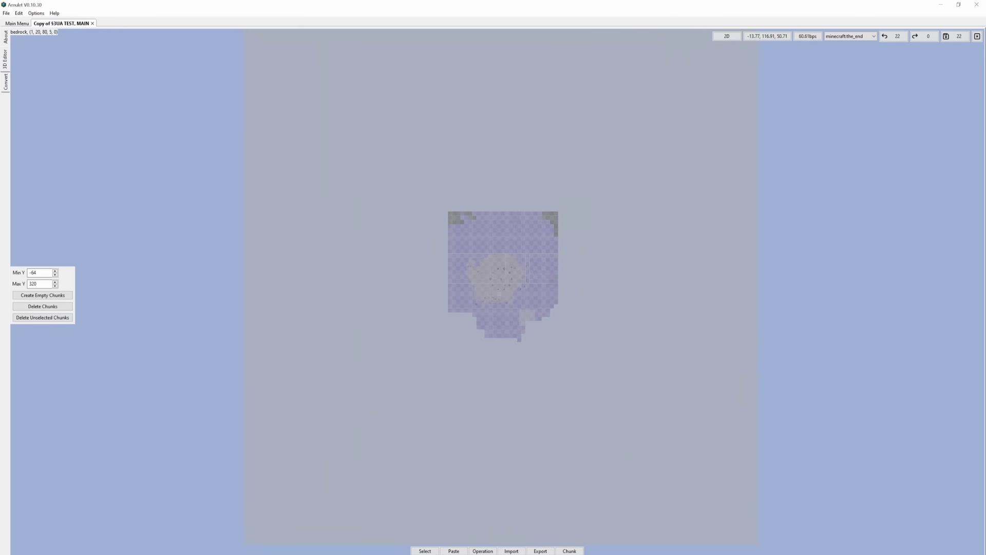
key("s")
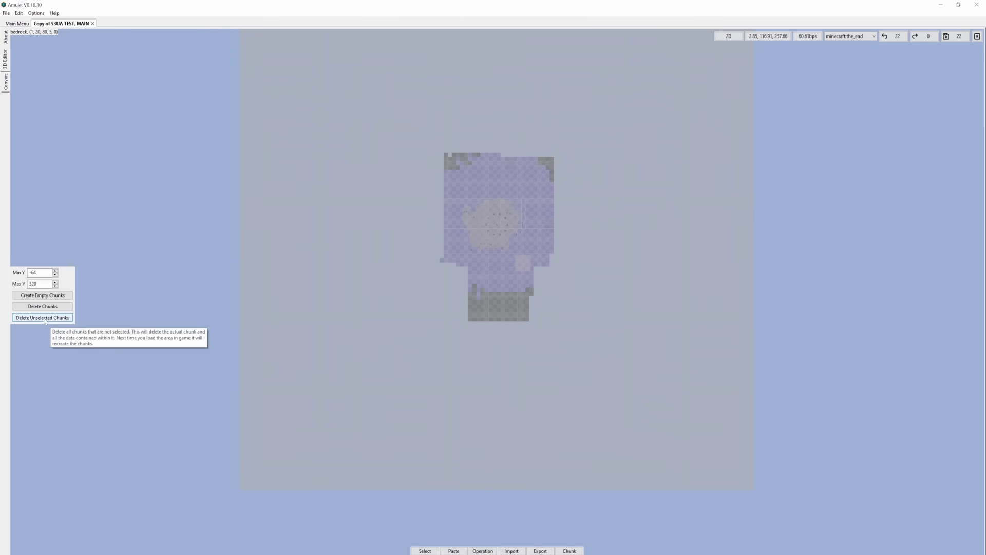
key("w")
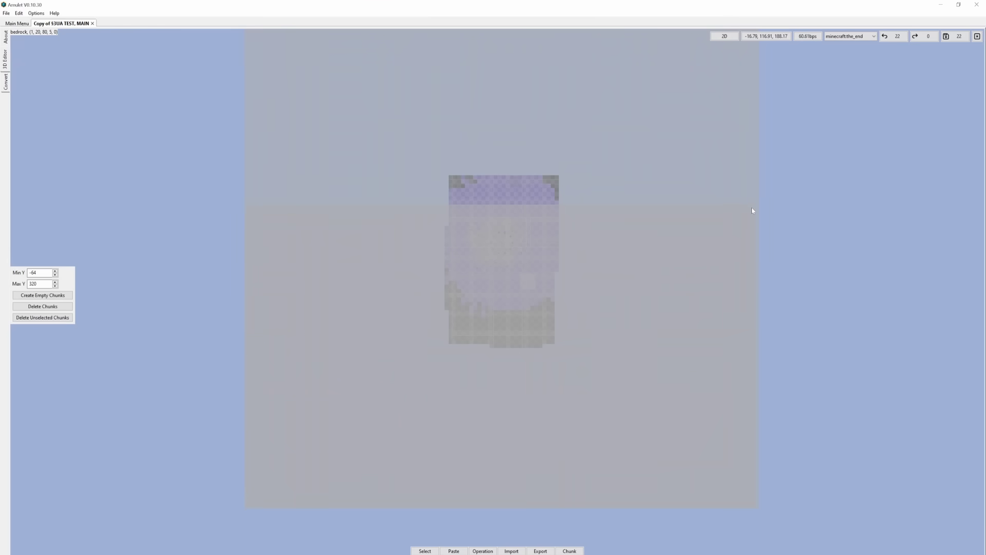
left_click(756, 207)
key("w")
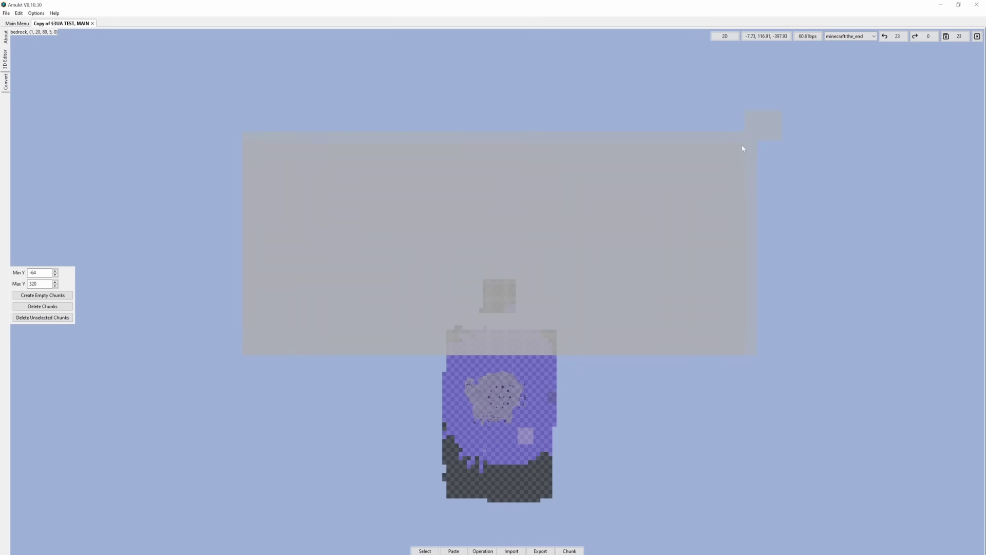
- Finish the selection box so it covers every chunk of the End's main island
left_click(755, 132)
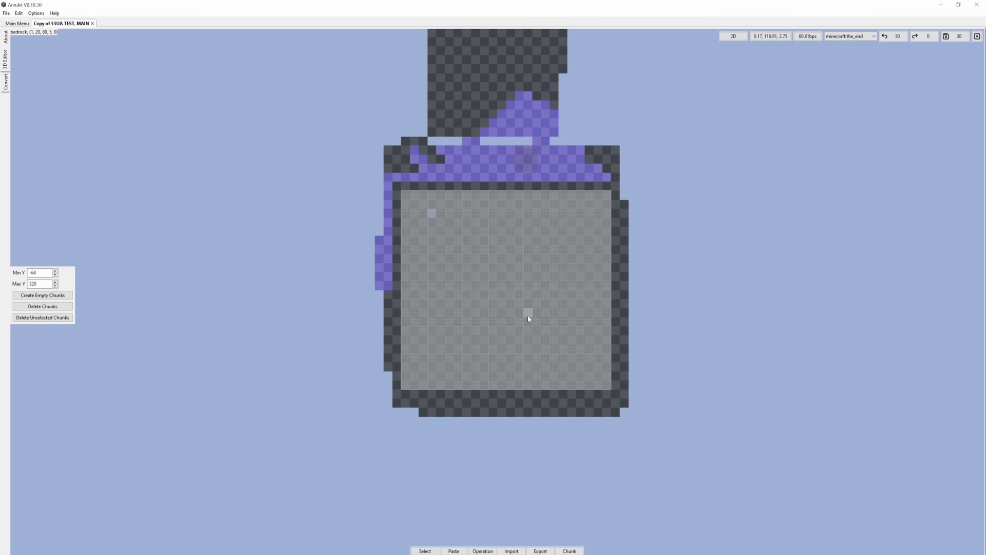
scroll(528, 315, "up", 2)
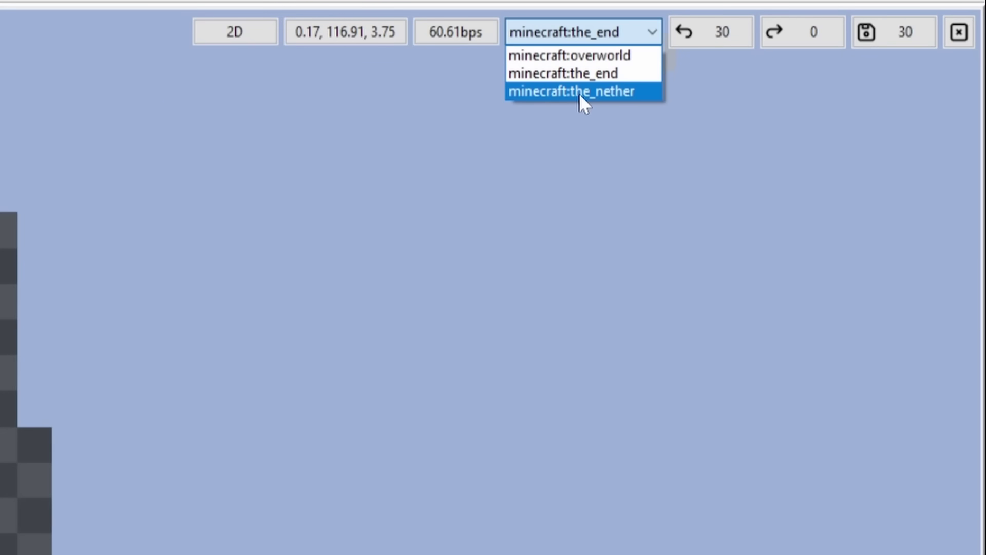
- Switch to minecraft:the_nether, keep the central chunks near the origin, and delete all other chunks
left_click(578, 91)
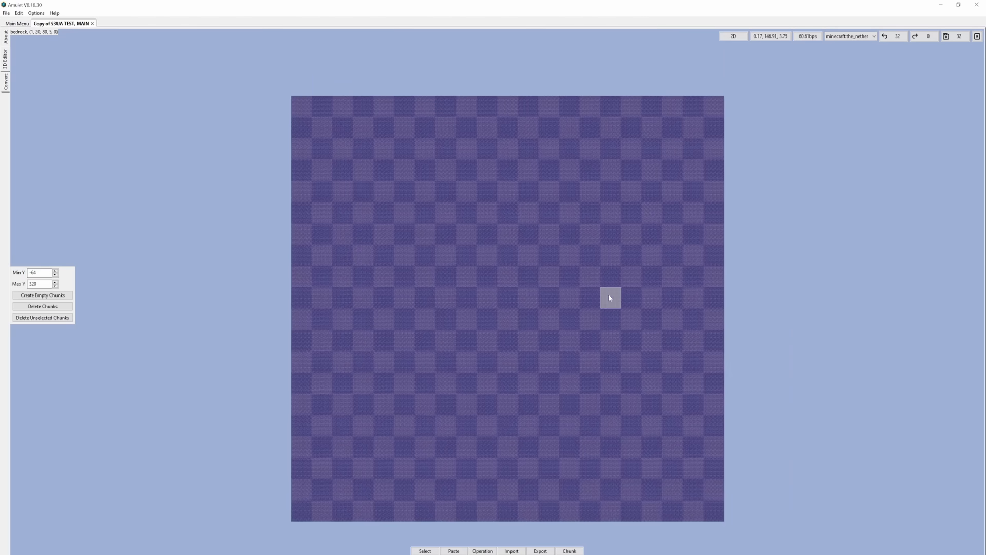
scroll(673, 237, "down", 2)
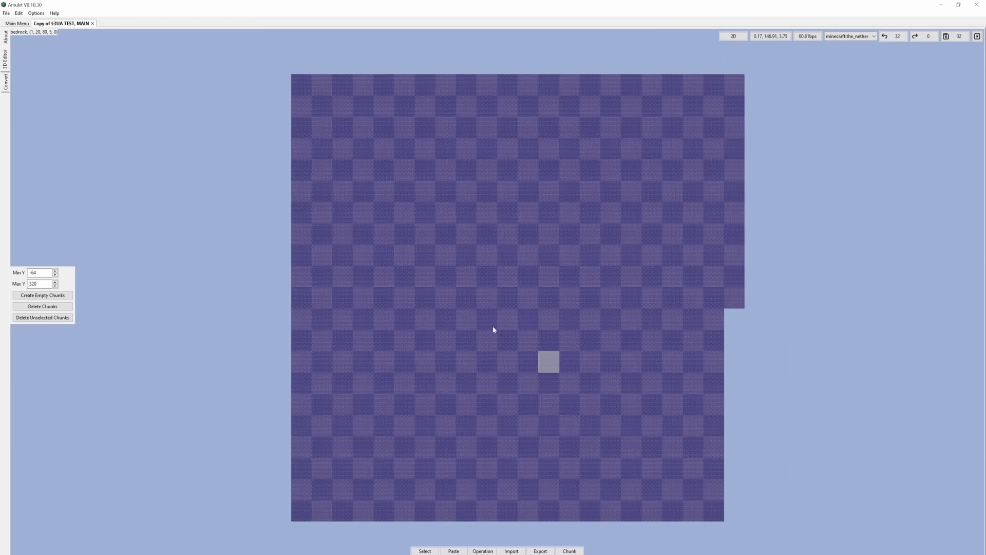
left_click(733, 36)
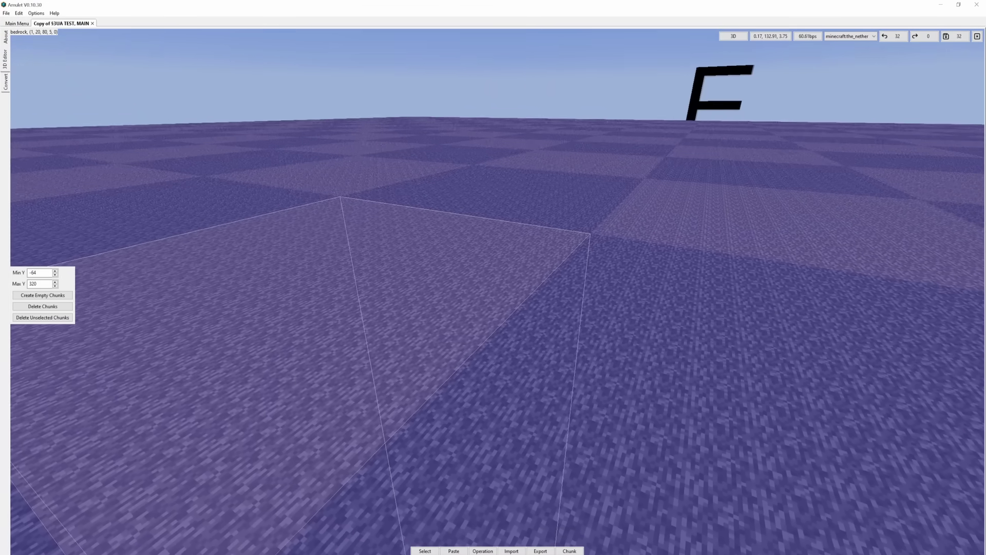
key("Tab")
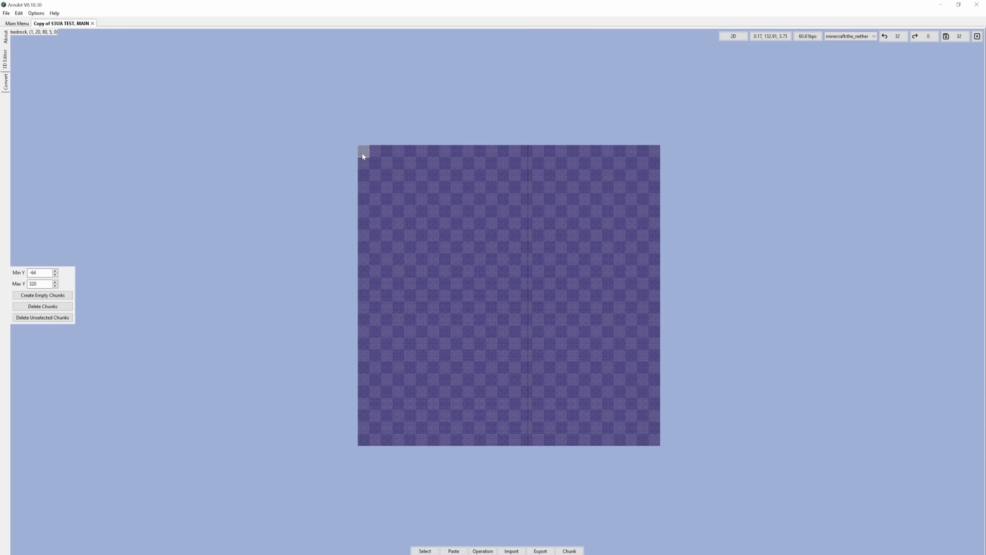
scroll(420, 224, "down", 2)
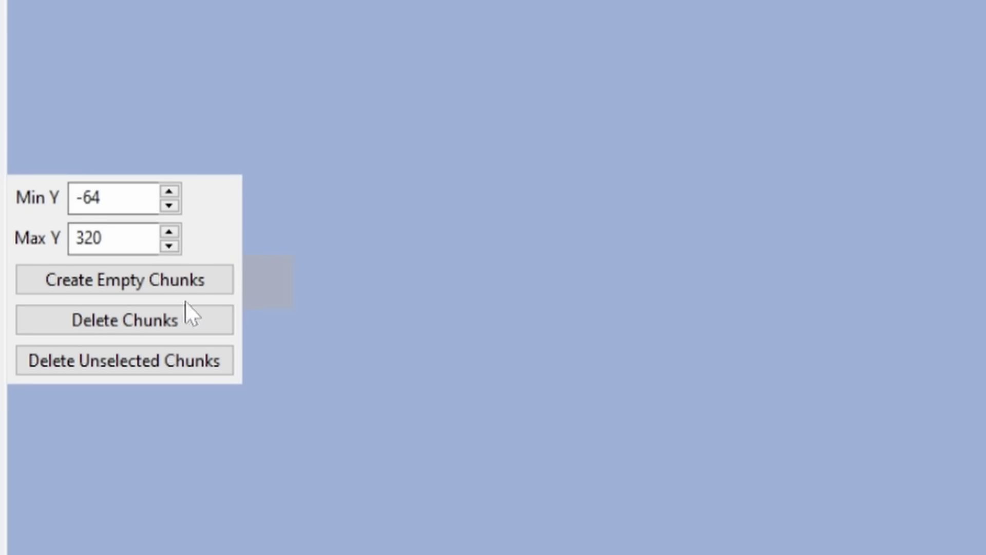
left_click(60, 306)
left_click(174, 112)
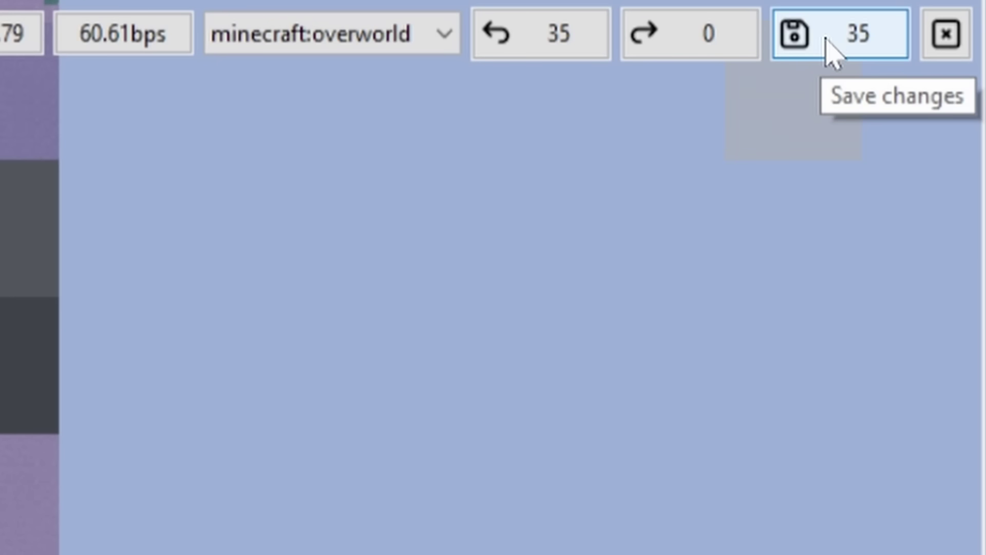
- Save the trimmed world and close it to return to Amulet's main menu
left_click(826, 38)
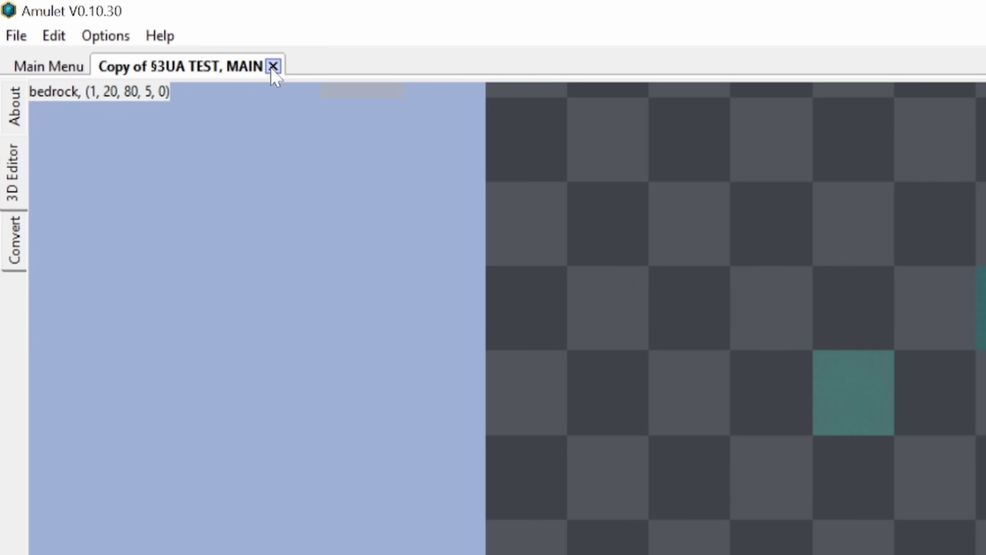
left_click(272, 66)
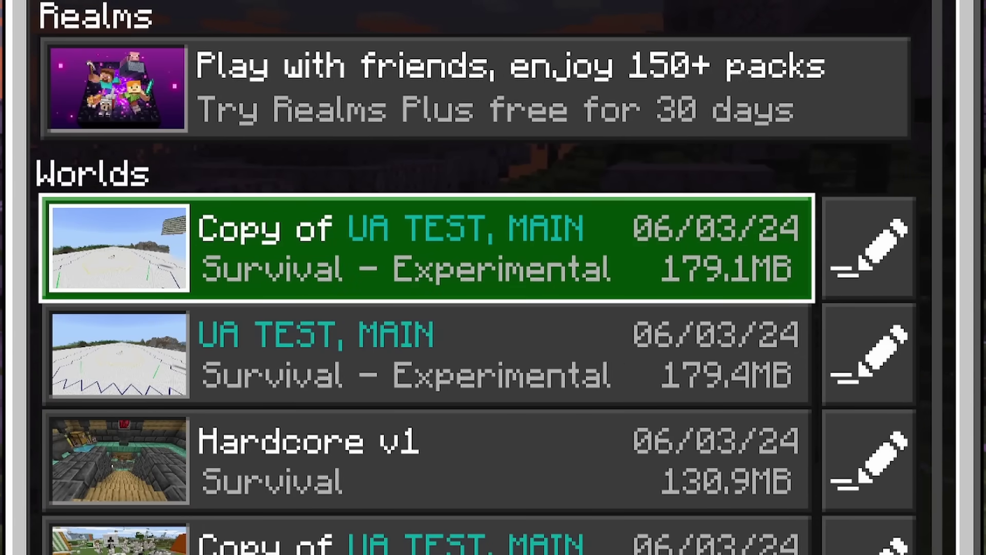
- Open and exit the copy's world settings so its listed size refreshes to 100.0MB
key("Down")
key("Up")
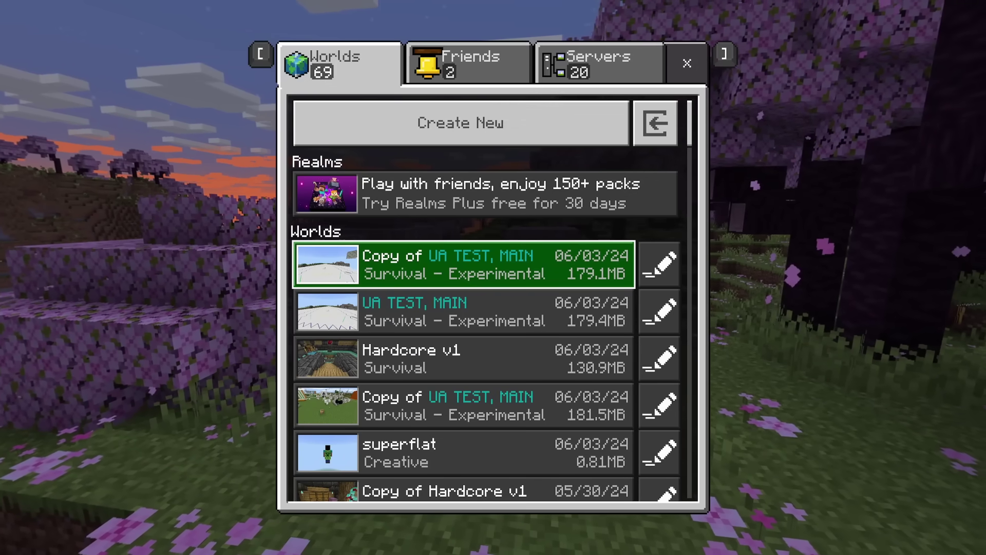
key("Right")
key("Return")
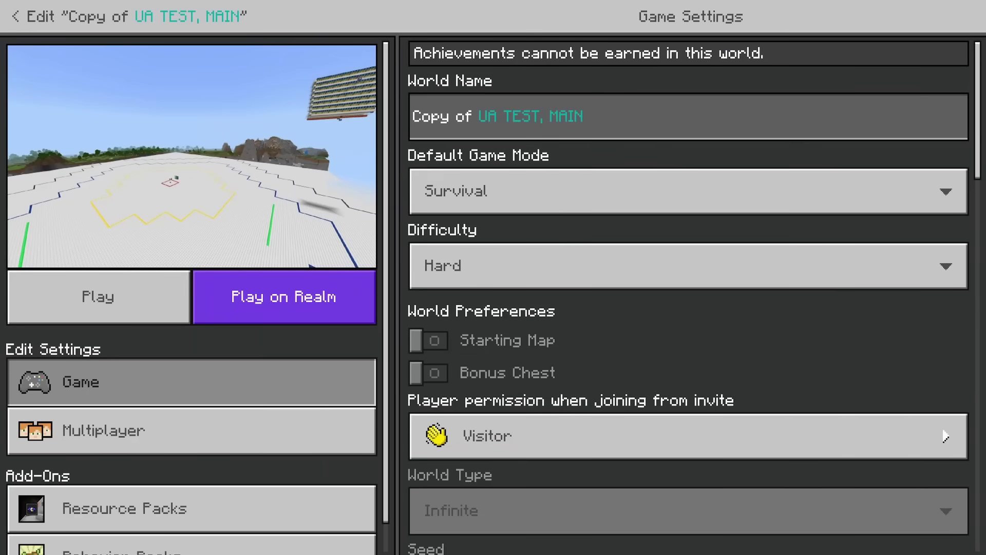
key("Escape")
key("Left")
key("Down")
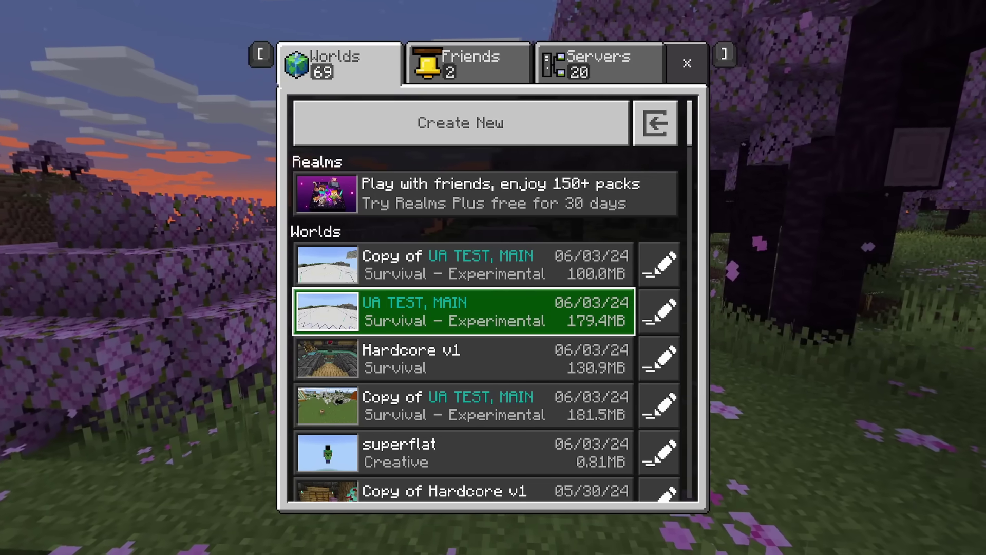
key("Up")
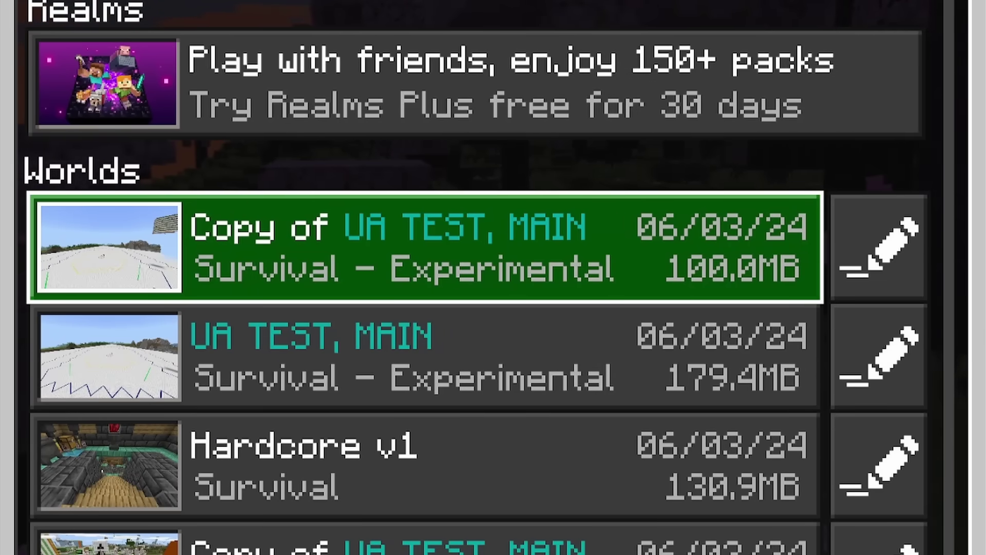
key("Down")
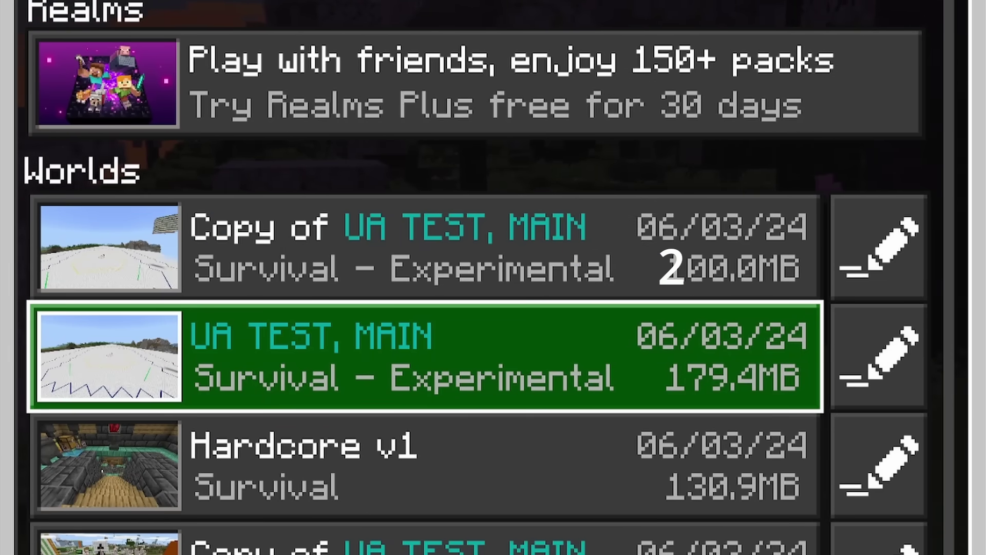
key("Up")
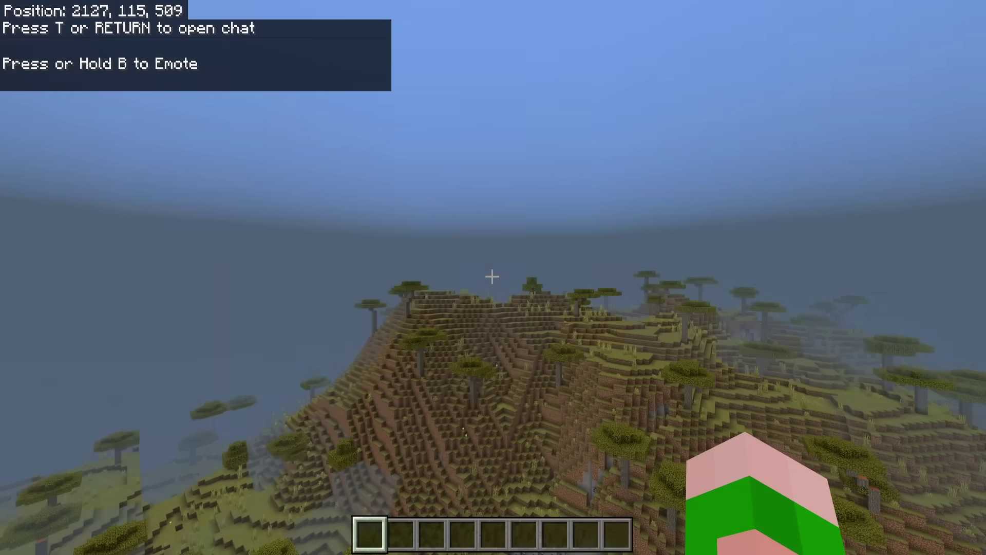
- Play Copy of UA TEST, MAIN, looking around and walking the savanna spawn area in third person
key("space")
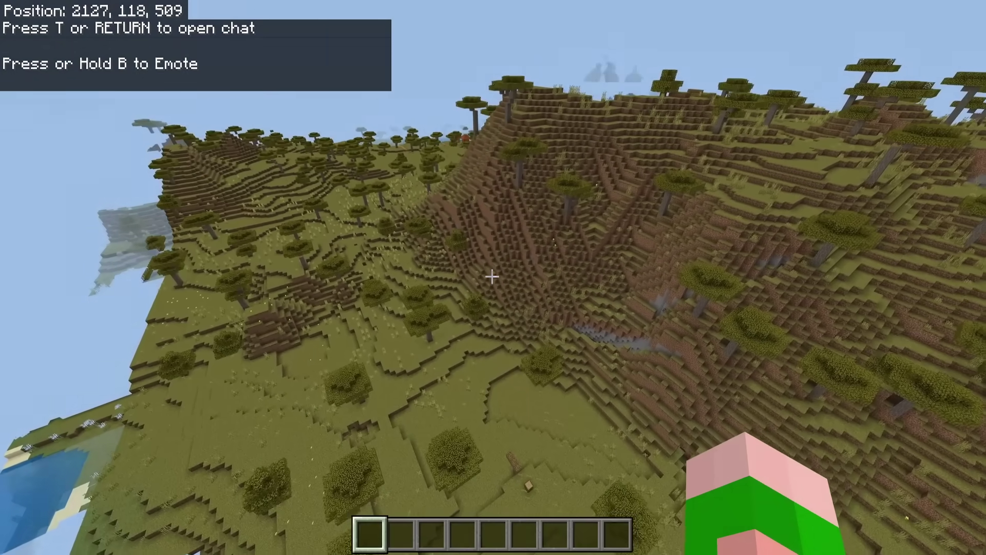
key("space")
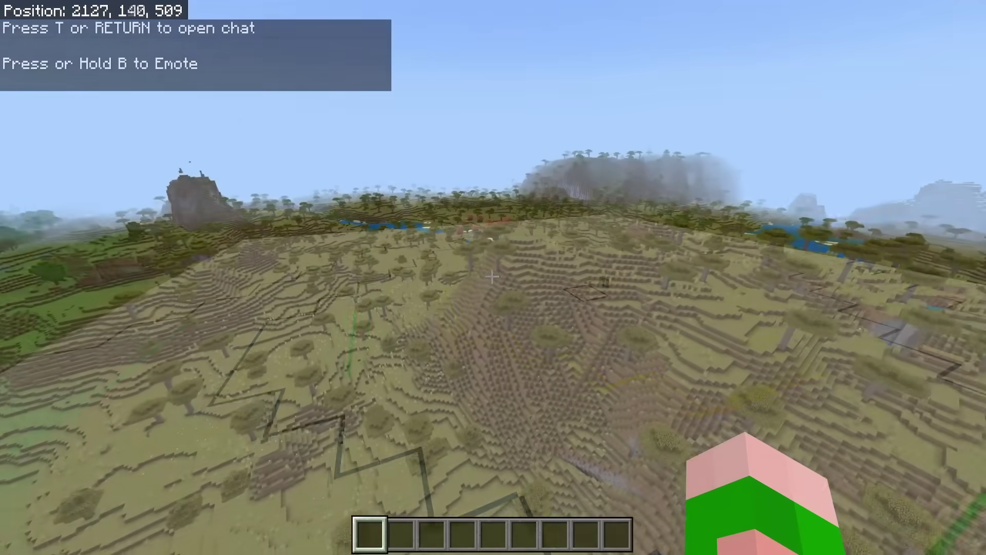
key("space")
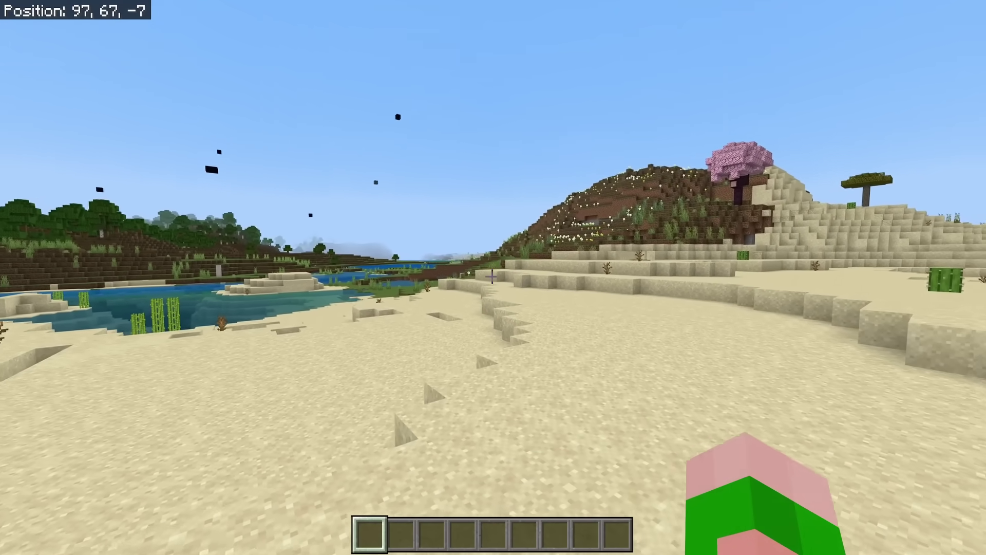
key("7")
key("F5")
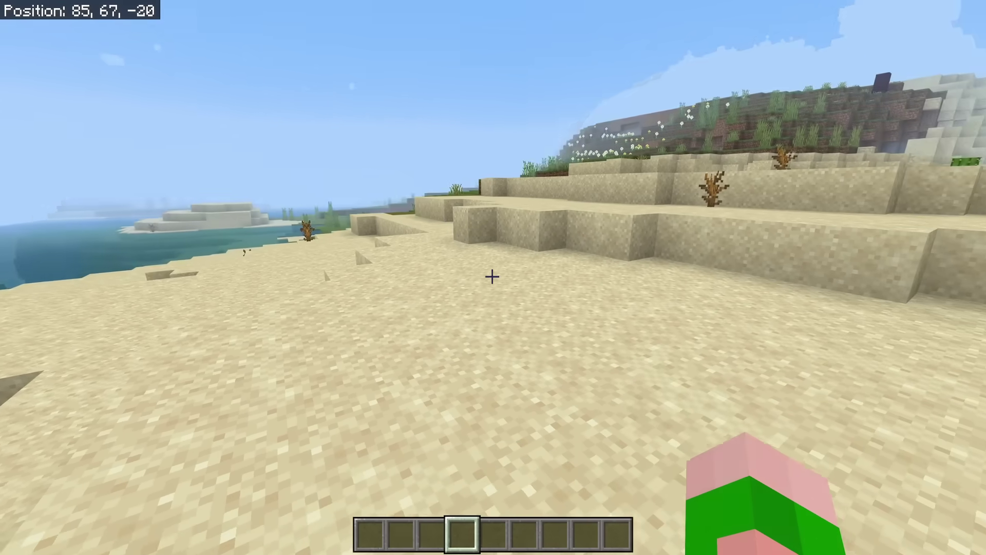
key("w")
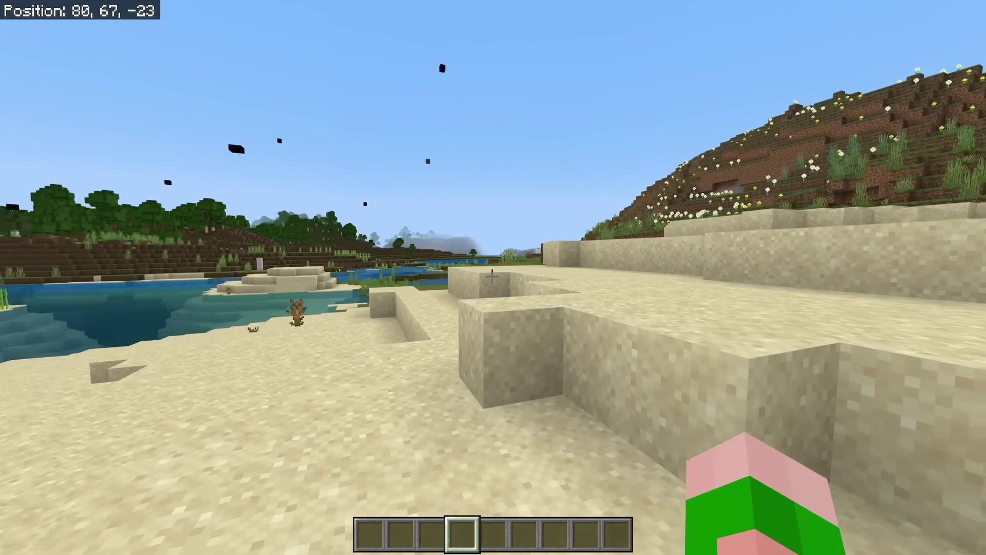
key("w")
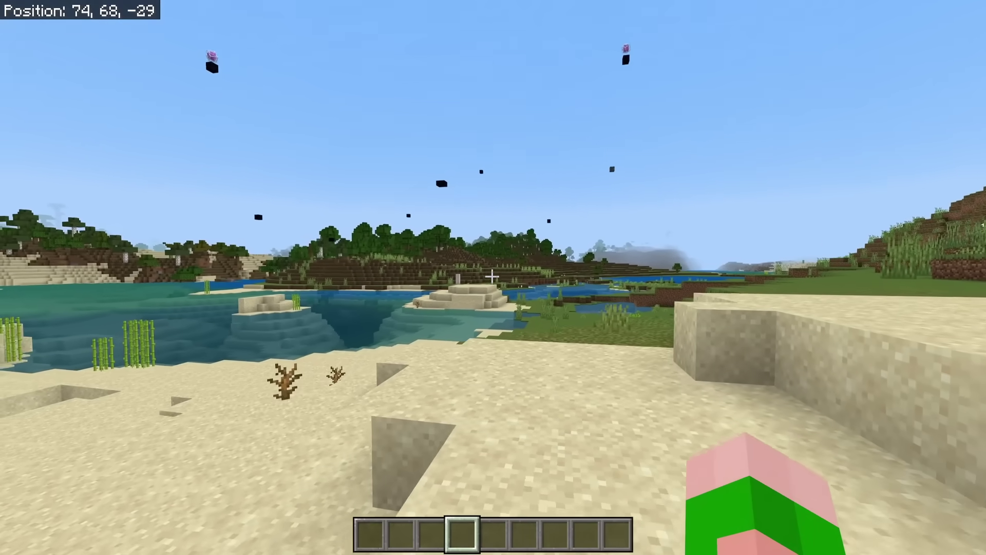
key("w")
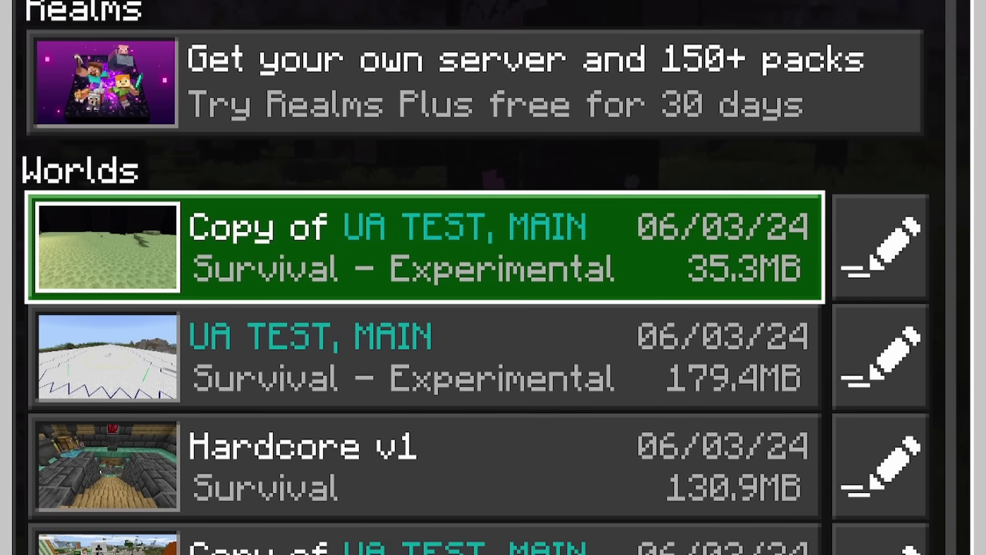
- Leave the worlds list and return to Minecraft's title screen
key("Escape")
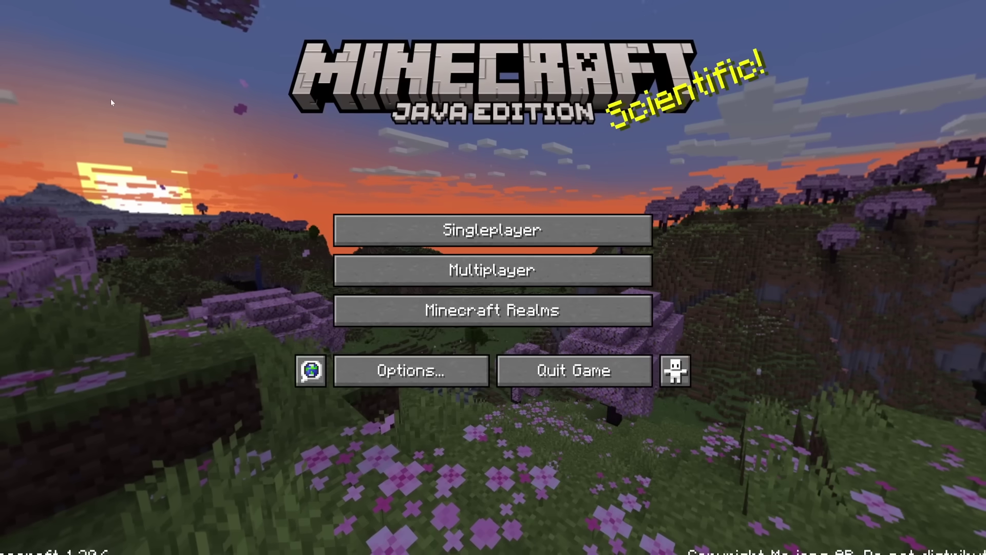